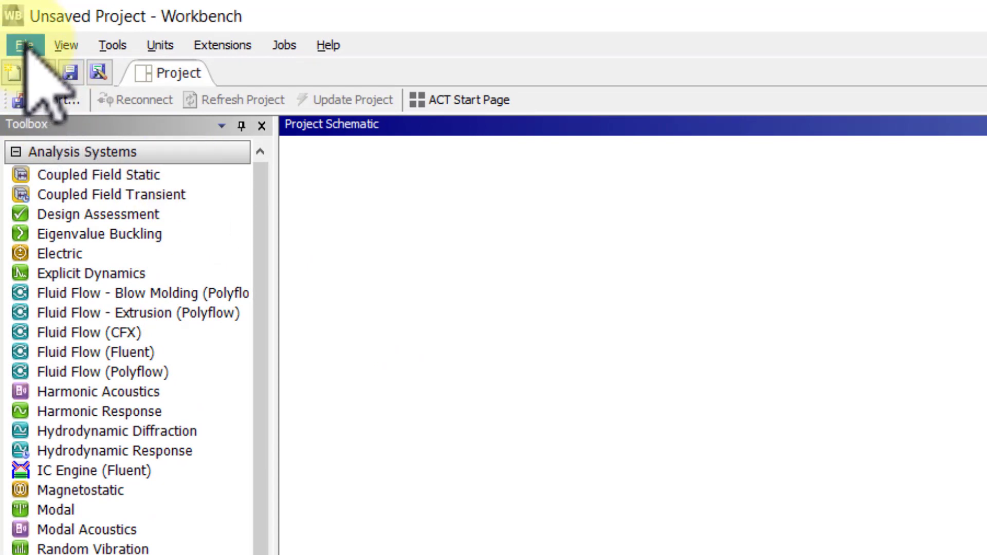
Step: Open the Flat_Plate.wbpz archive and save it as Flat_Plate.wbpj, overwriting the existing project
{"action": "left_click", "coordinate": [23, 46]}
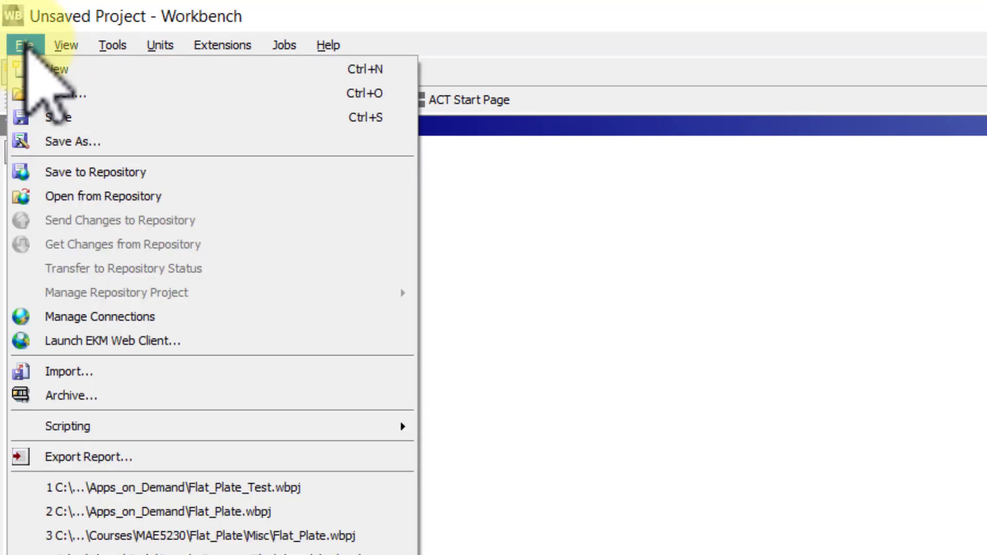
{"action": "left_click", "coordinate": [66, 94]}
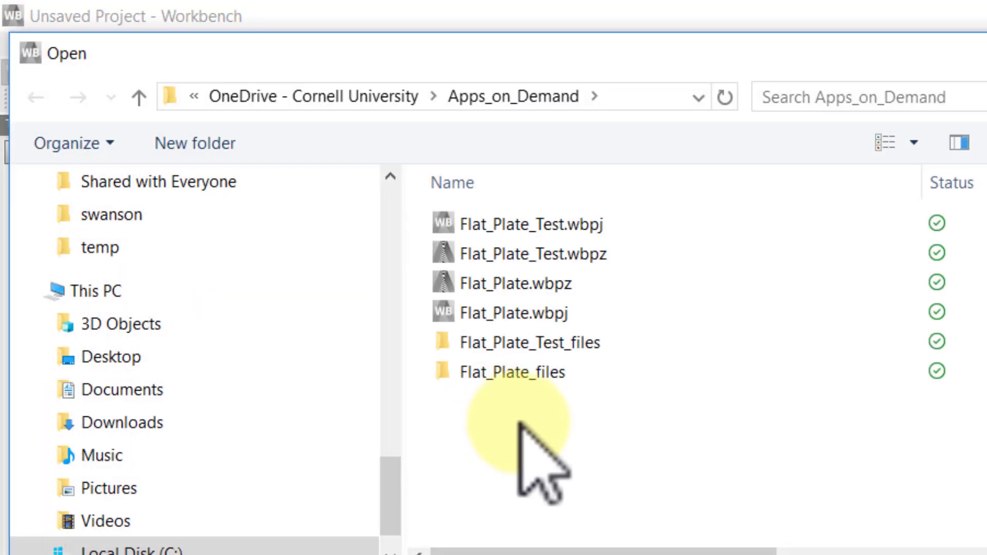
{"action": "left_click", "coordinate": [532, 287]}
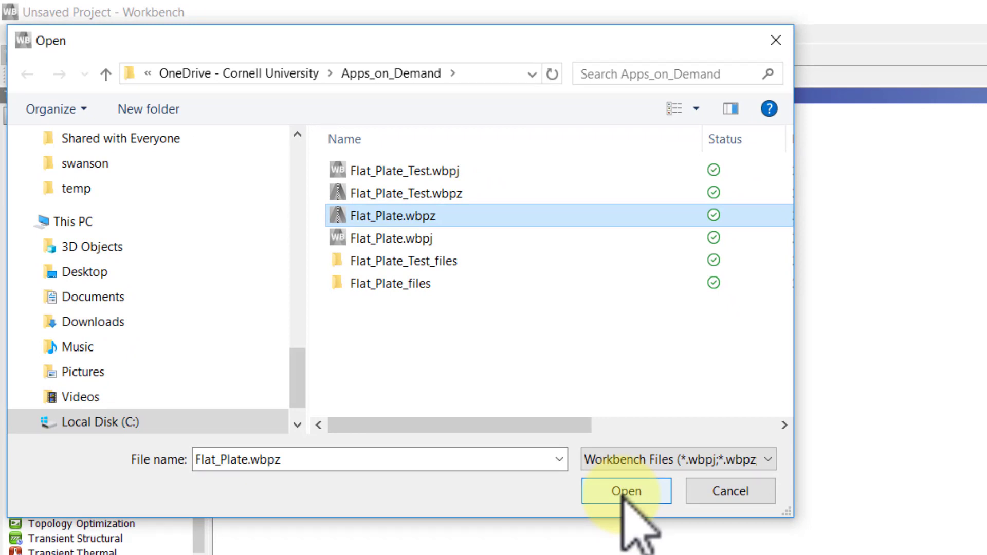
{"action": "left_click", "coordinate": [625, 491]}
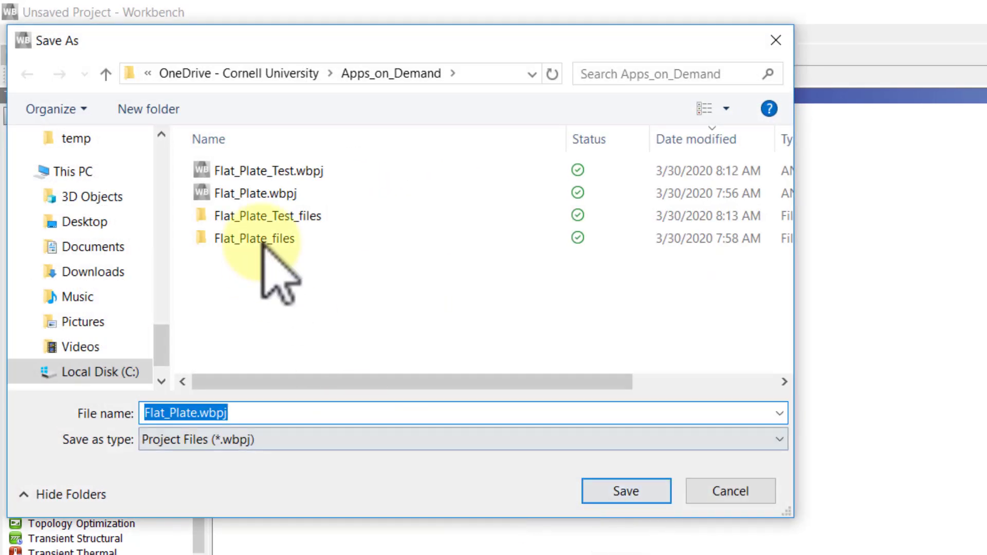
{"action": "left_click", "coordinate": [608, 489]}
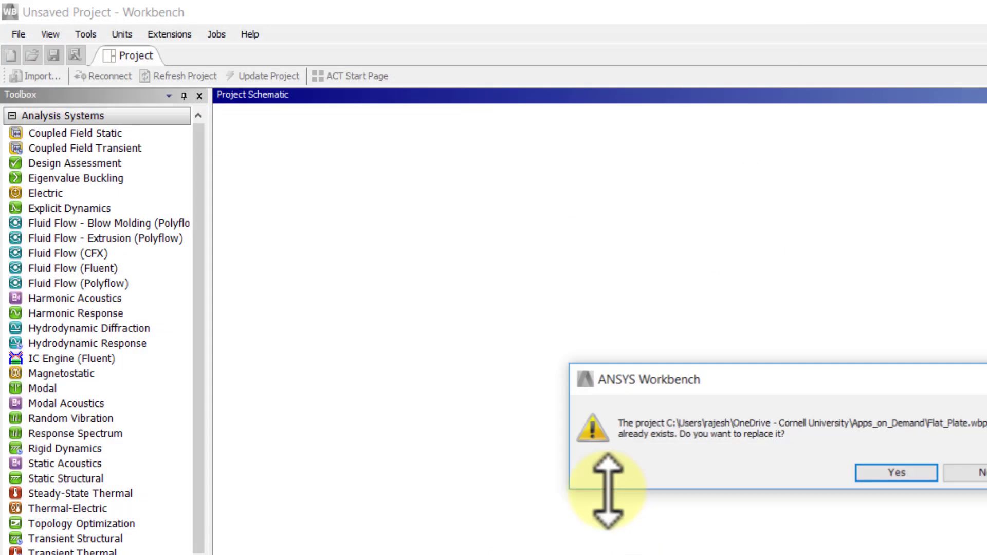
{"action": "left_click", "coordinate": [895, 471]}
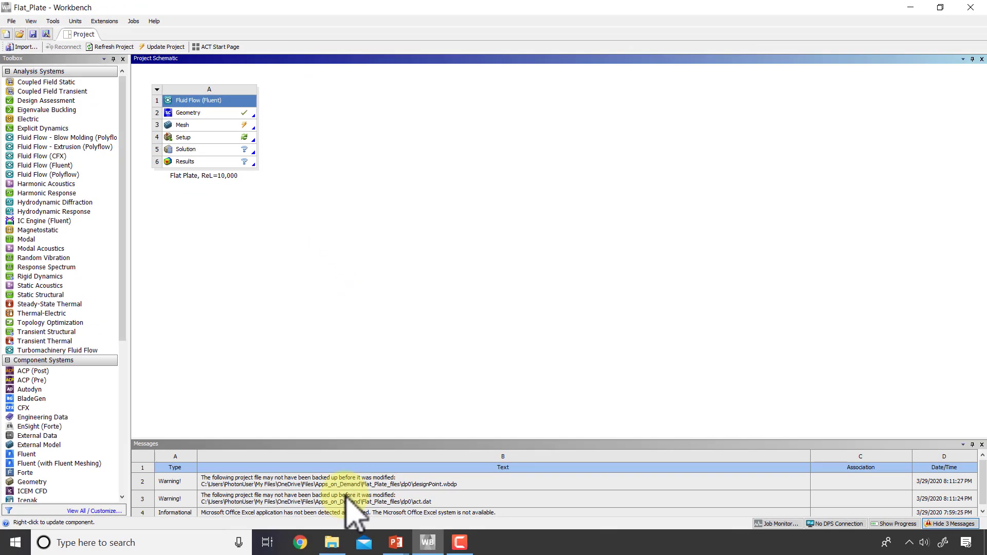
{"action": "left_click", "coordinate": [332, 543]}
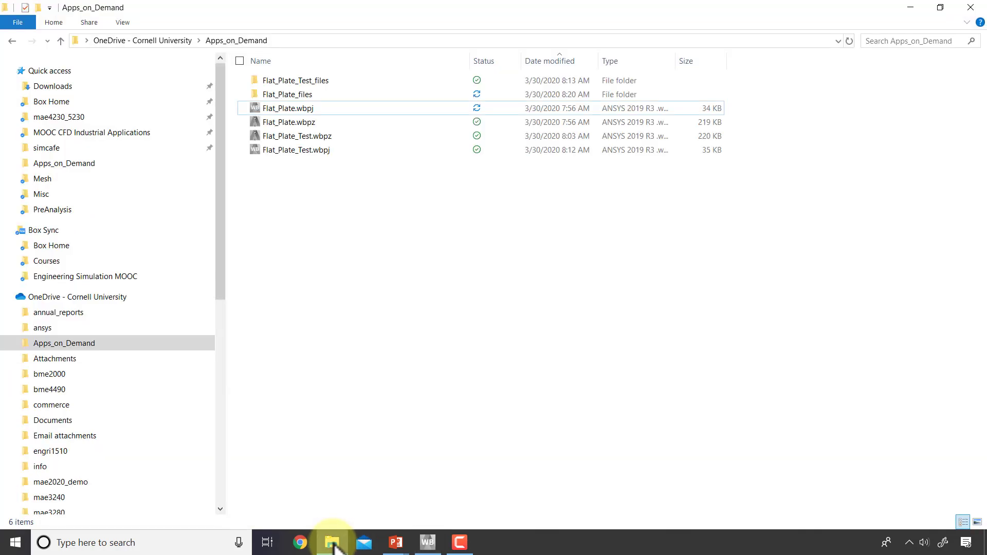
{"action": "left_click", "coordinate": [289, 110]}
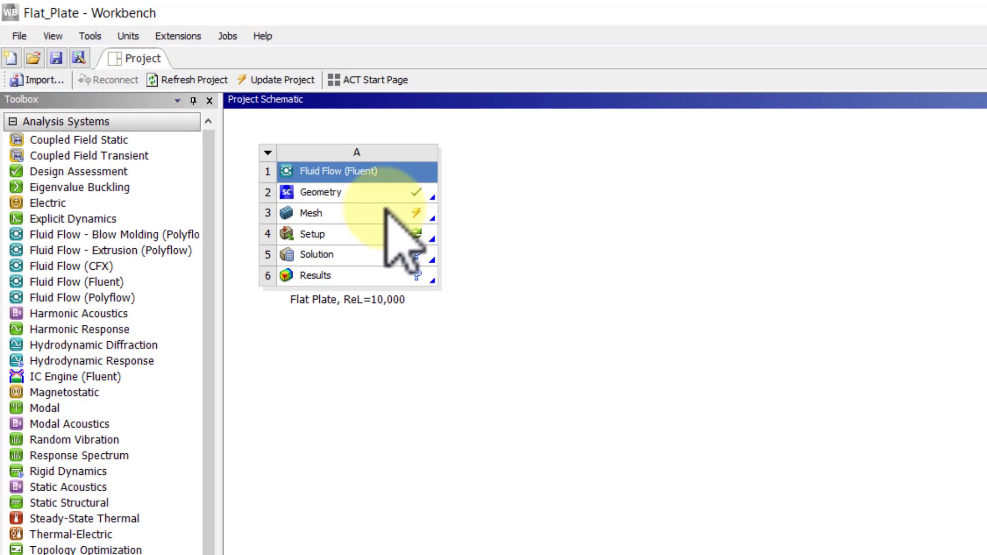
Step: Update the Mesh cell of the Flat Plate fluid flow system
{"action": "right_click", "coordinate": [343, 214]}
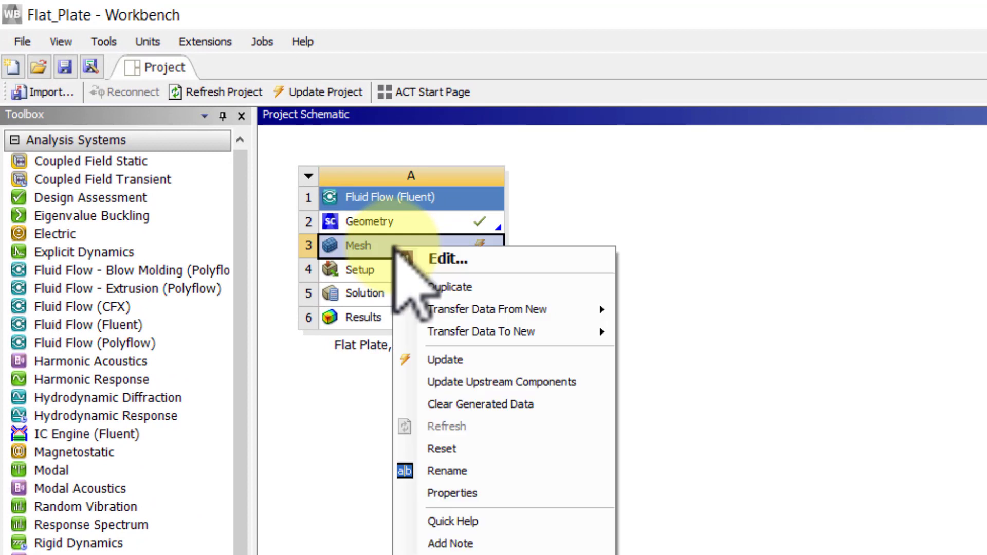
{"action": "left_click", "coordinate": [458, 363]}
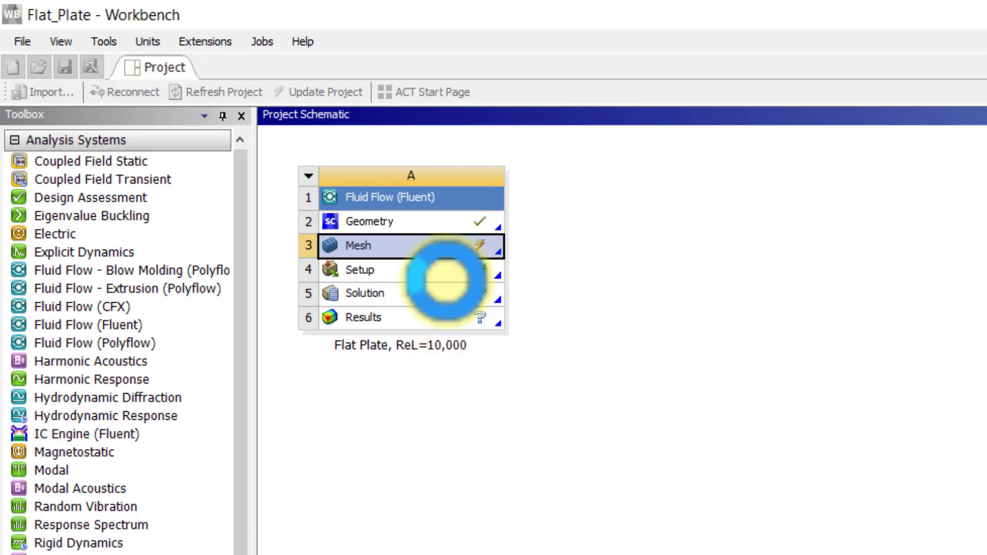
{"action": "left_click", "coordinate": [439, 244]}
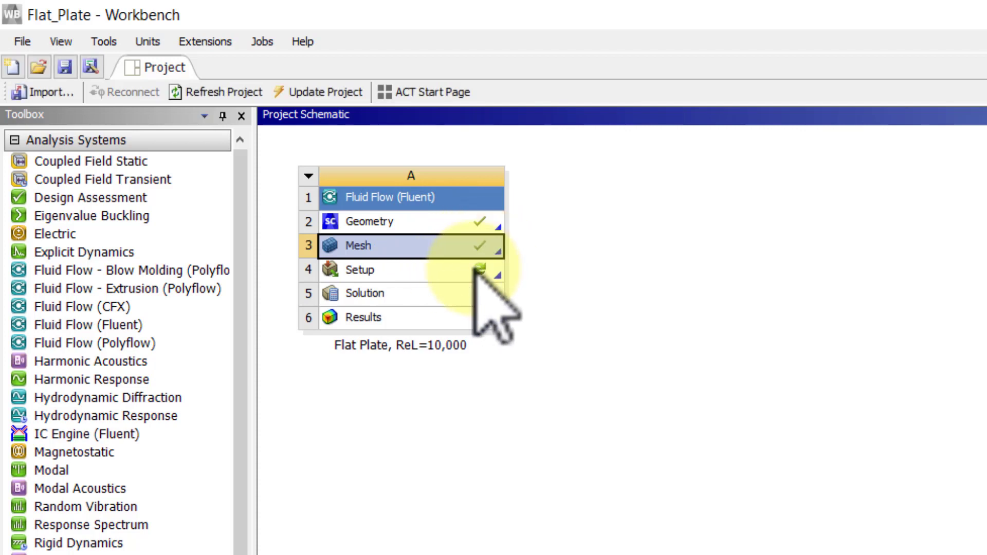
Step: Launch Fluent from the Setup cell with Double Precision enabled
{"action": "right_click", "coordinate": [397, 272]}
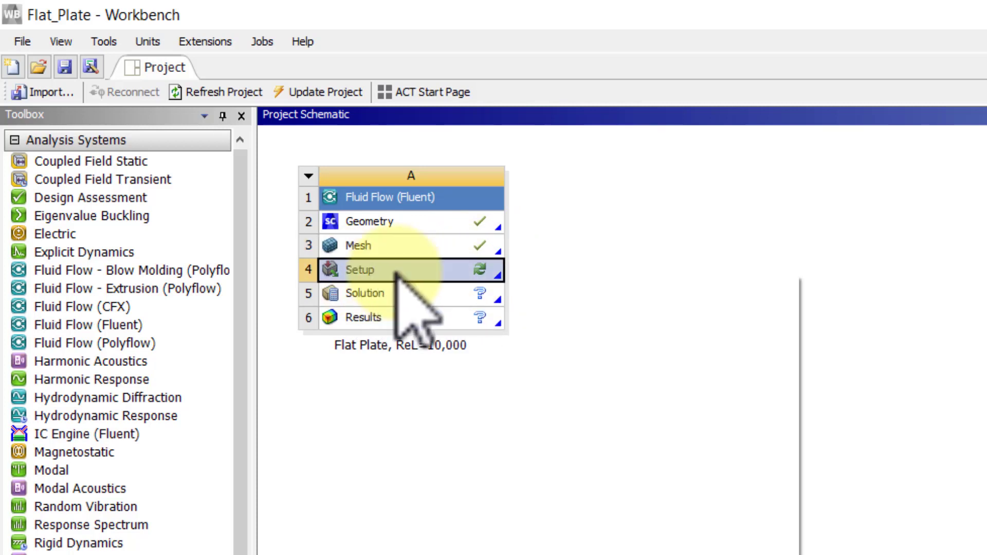
{"action": "left_click", "coordinate": [526, 285]}
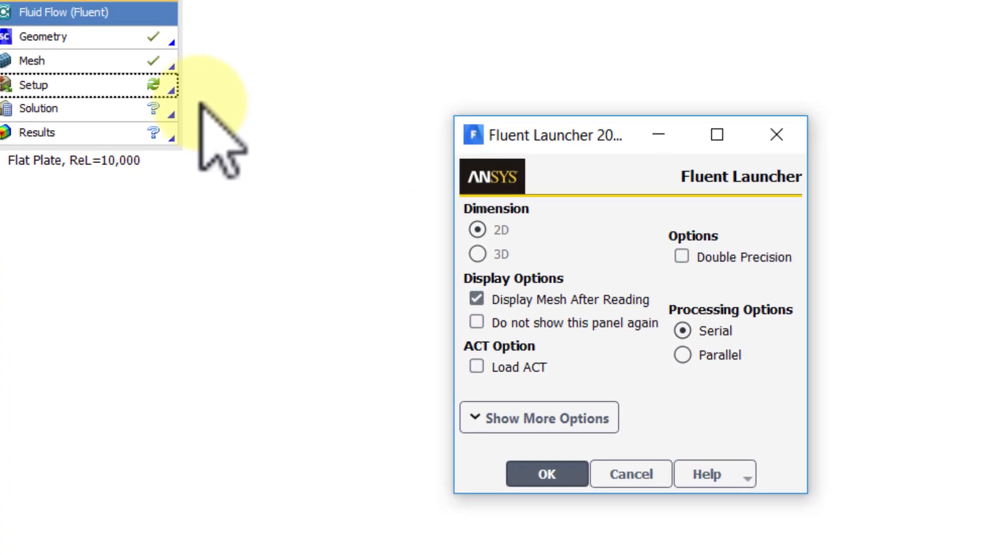
{"action": "left_click", "coordinate": [681, 257]}
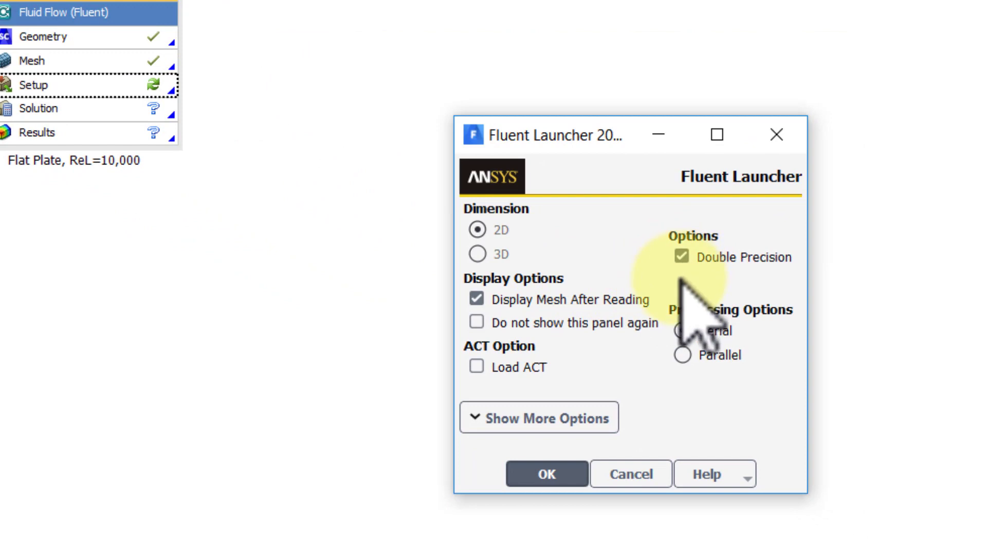
{"action": "left_click", "coordinate": [546, 474]}
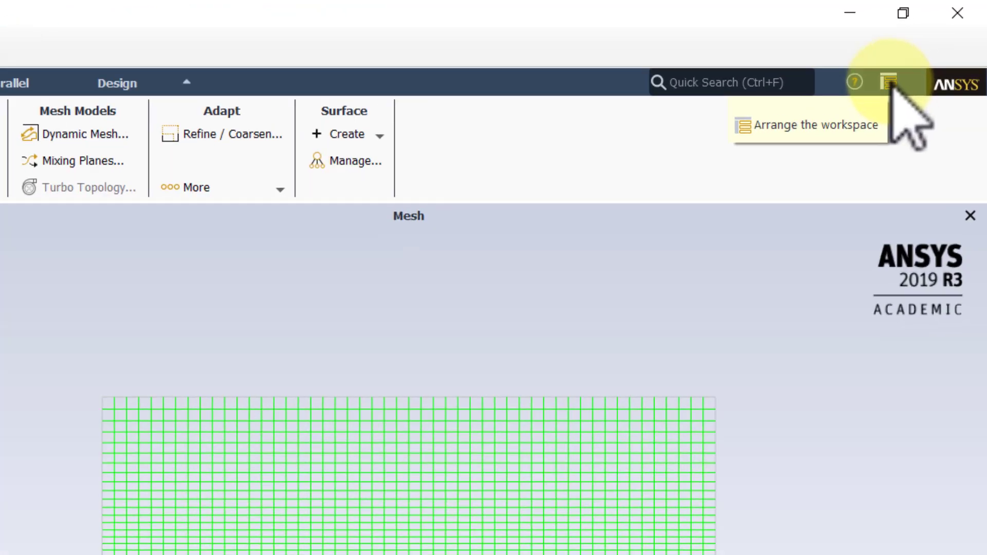
{"action": "left_click", "coordinate": [889, 81]}
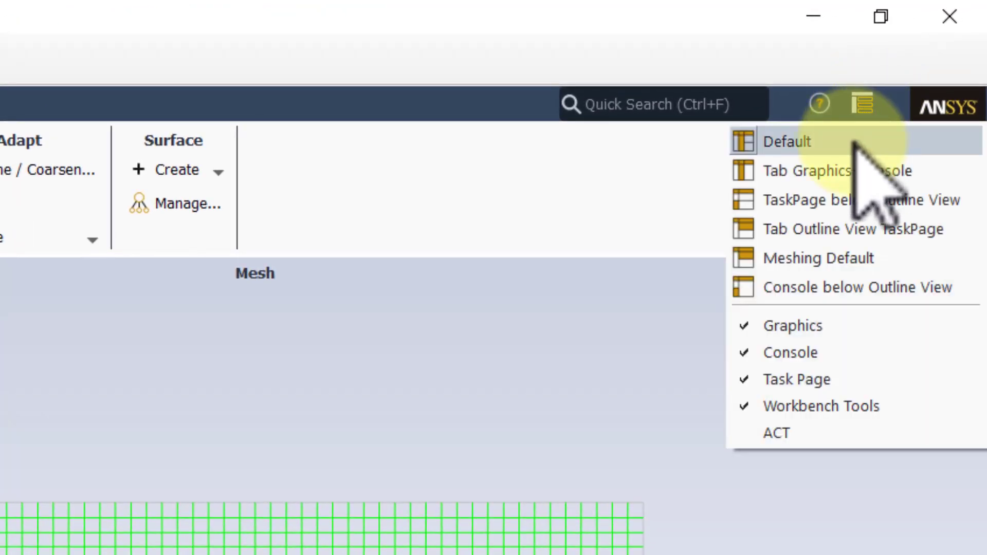
{"action": "left_click", "coordinate": [853, 143]}
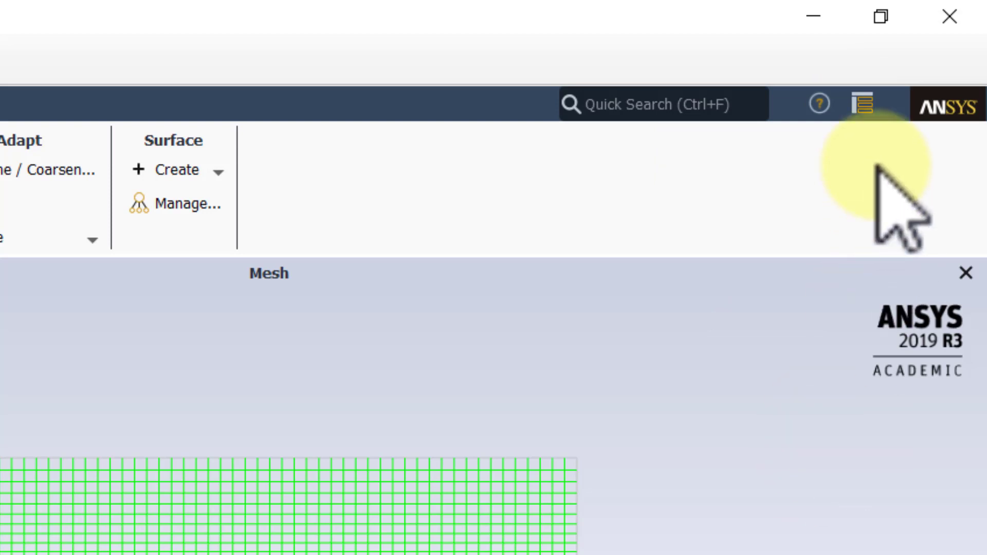
{"action": "left_click", "coordinate": [863, 104]}
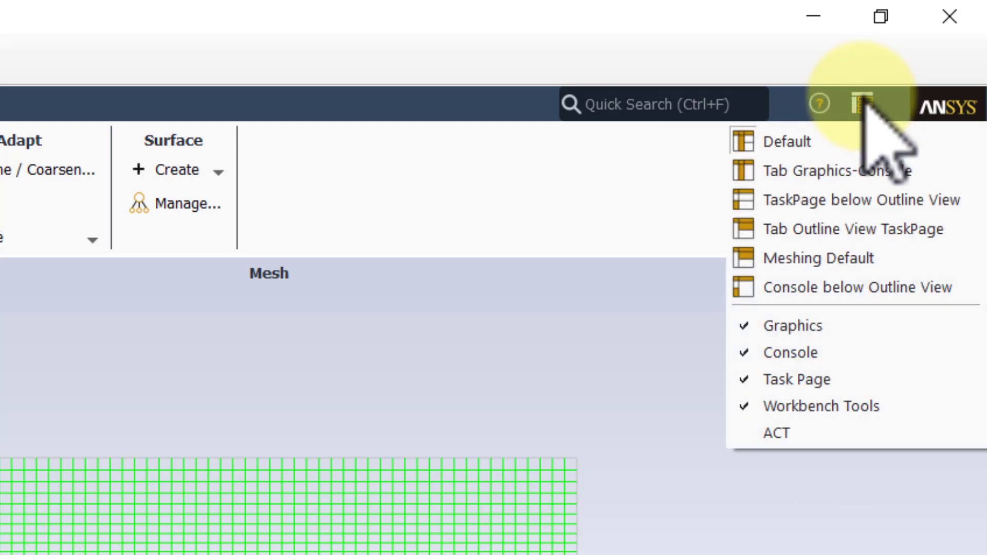
{"action": "left_click", "coordinate": [843, 177]}
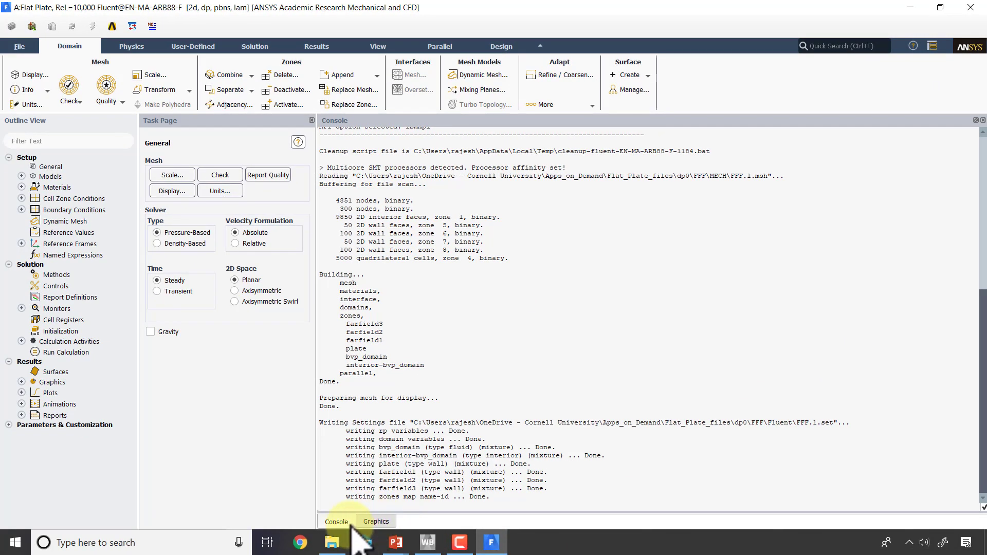
Step: Switch to the Graphics tab to display the flat-plate mesh
{"action": "left_click", "coordinate": [375, 521]}
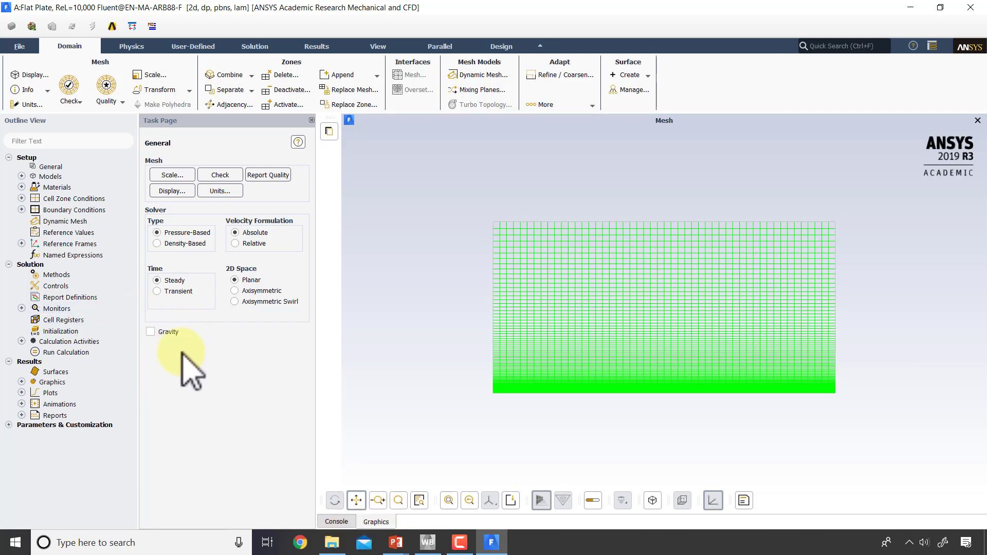
{"action": "key", "text": "alt+Tab"}
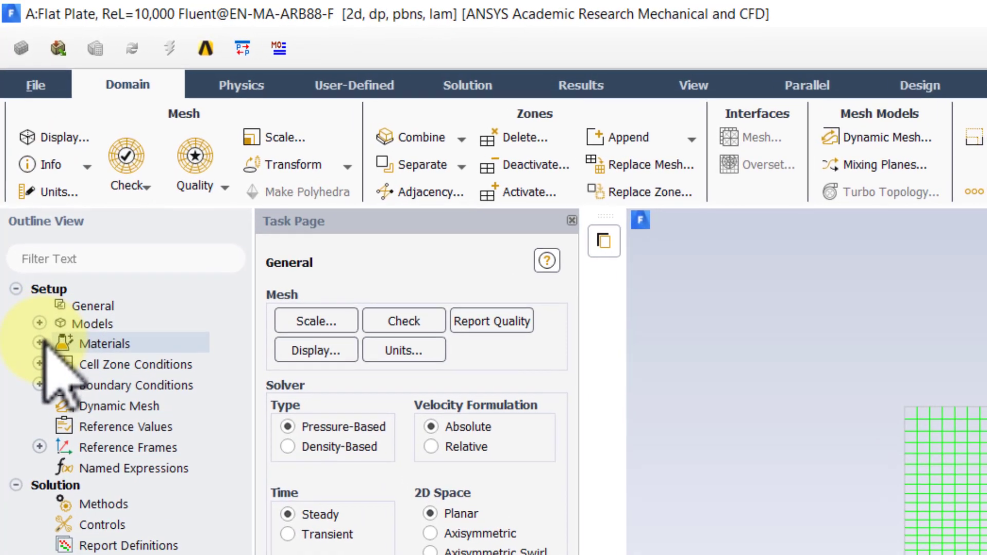
Step: Set air's density to 1 and viscosity to 1e-4, then apply the change
{"action": "left_click", "coordinate": [40, 343]}
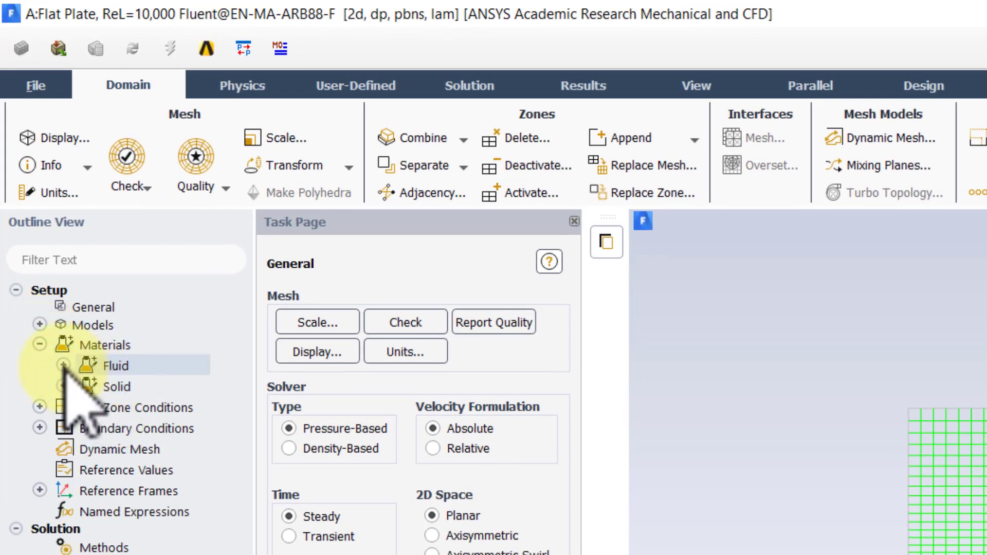
{"action": "left_click", "coordinate": [62, 365]}
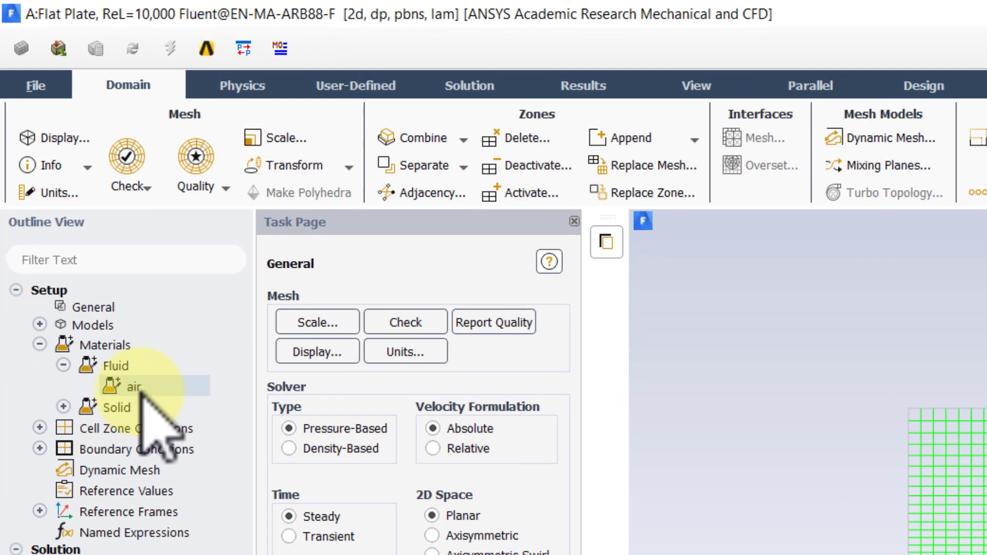
{"action": "double_click", "coordinate": [138, 388]}
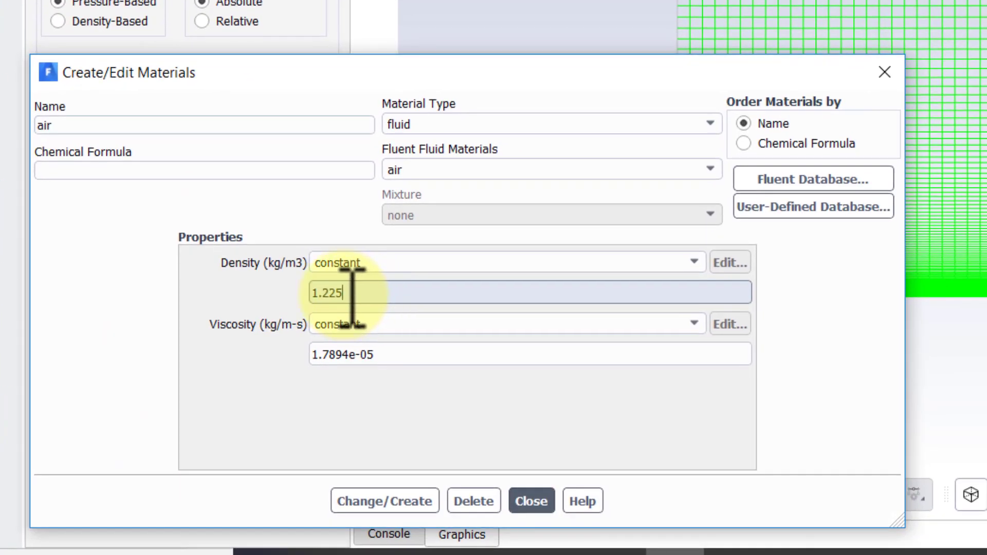
{"action": "left_click_drag", "start_coordinate": [404, 381], "coordinate": [323, 380]}
{"action": "type", "text": "1"}
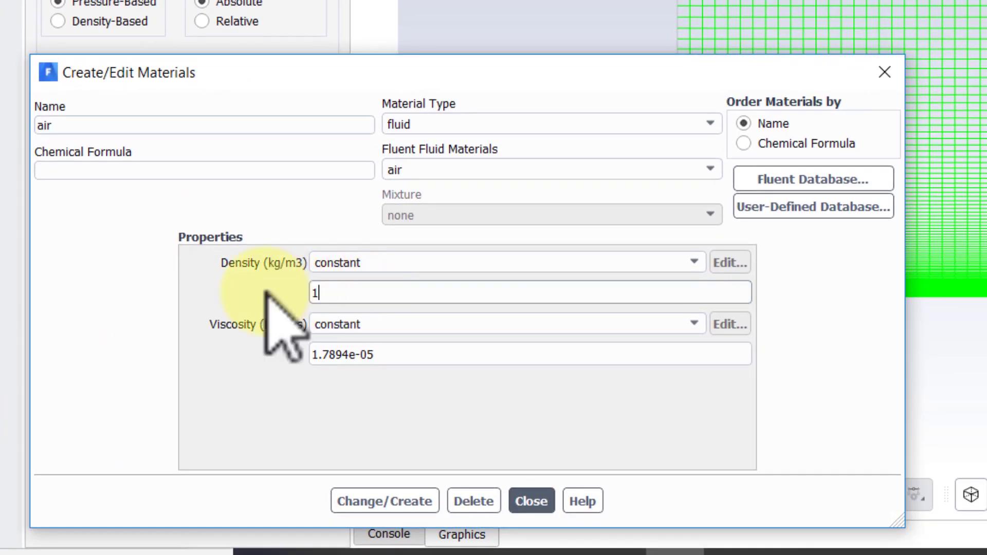
{"action": "left_click_drag", "start_coordinate": [386, 357], "coordinate": [252, 349]}
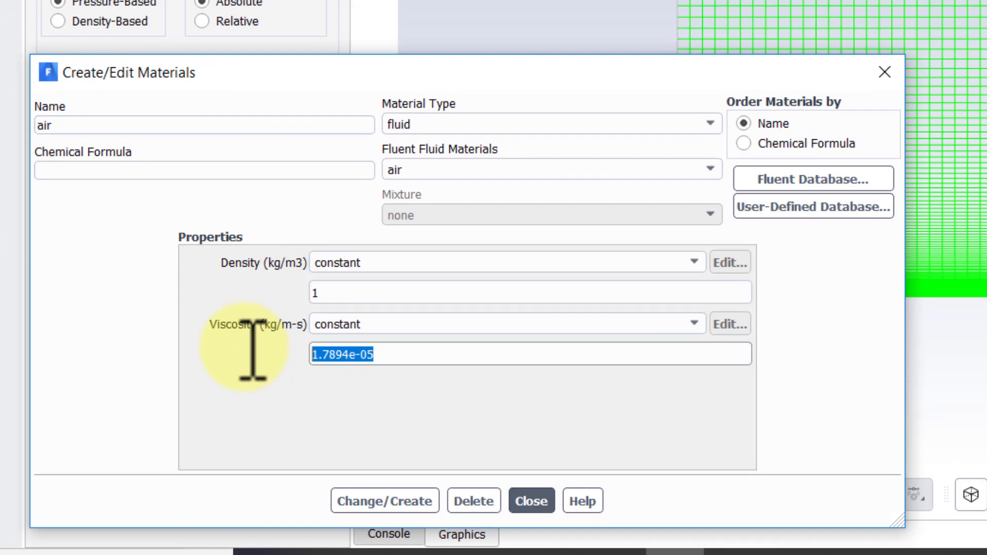
{"action": "type", "text": "1e-4"}
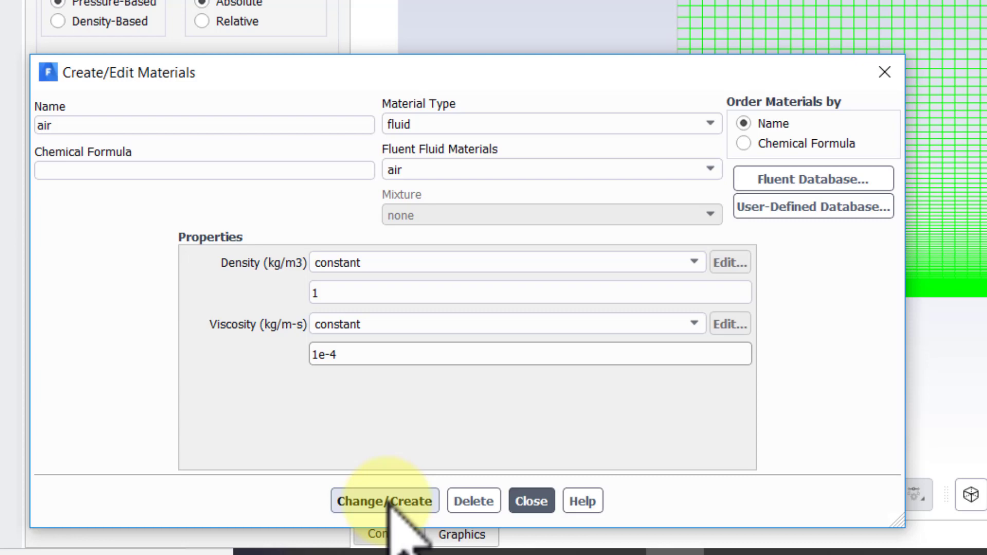
{"action": "left_click", "coordinate": [390, 502]}
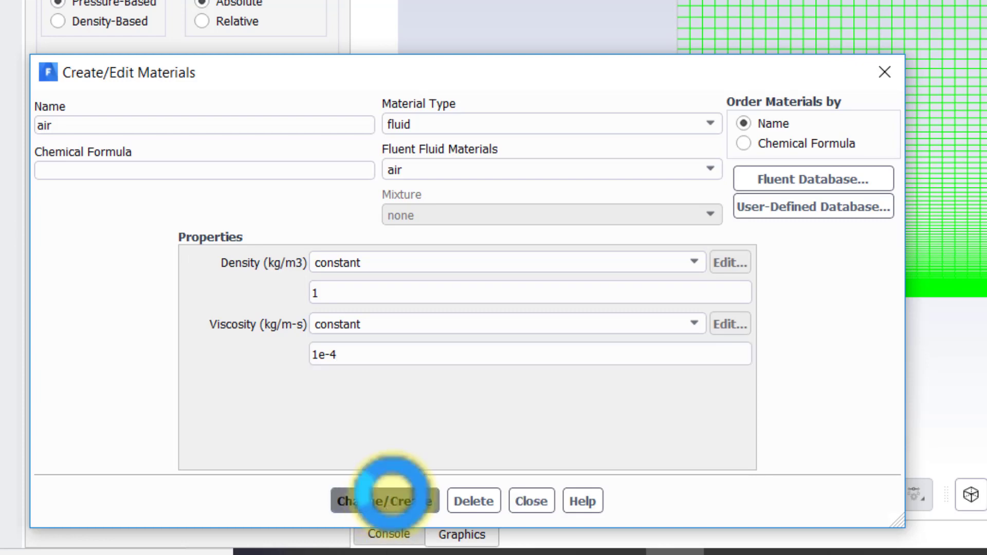
{"action": "left_click", "coordinate": [535, 502]}
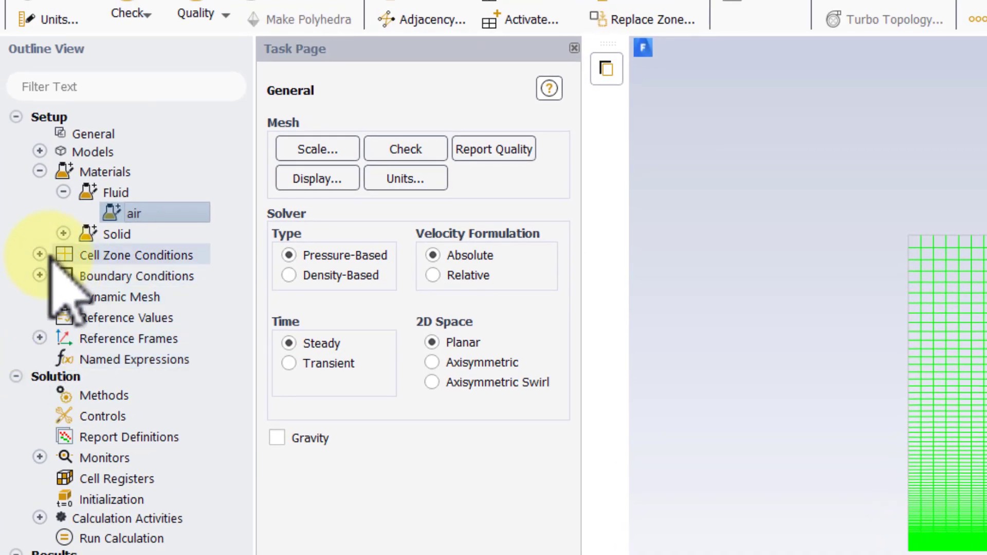
Step: Expand Cell Zone Conditions > Fluid and select the bvp_domain zone
{"action": "left_click", "coordinate": [40, 254]}
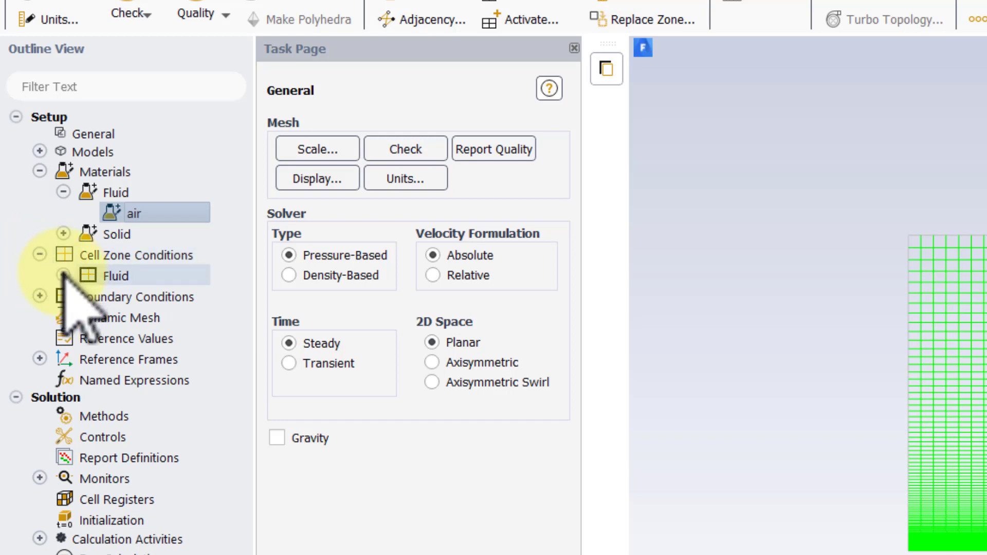
{"action": "left_click", "coordinate": [63, 275]}
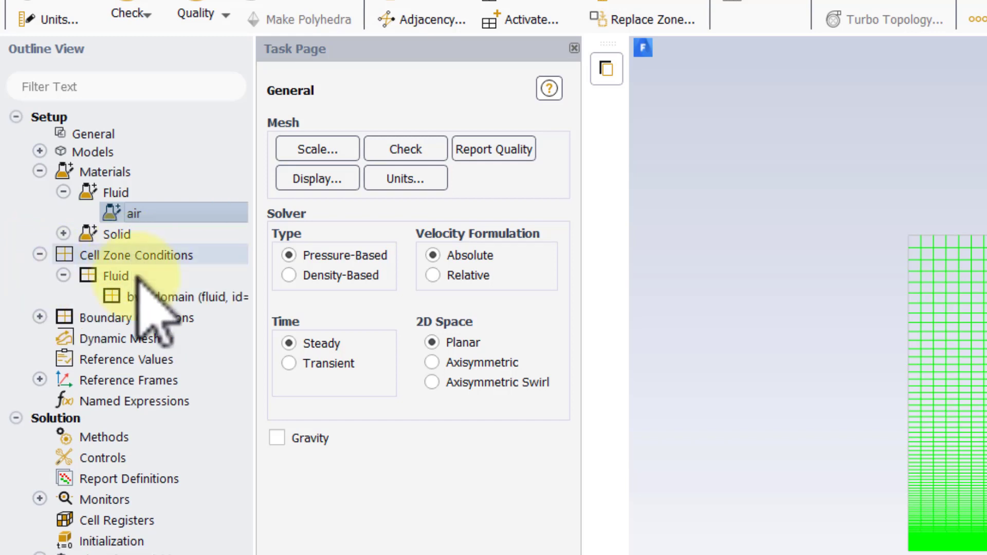
{"action": "left_click", "coordinate": [165, 297]}
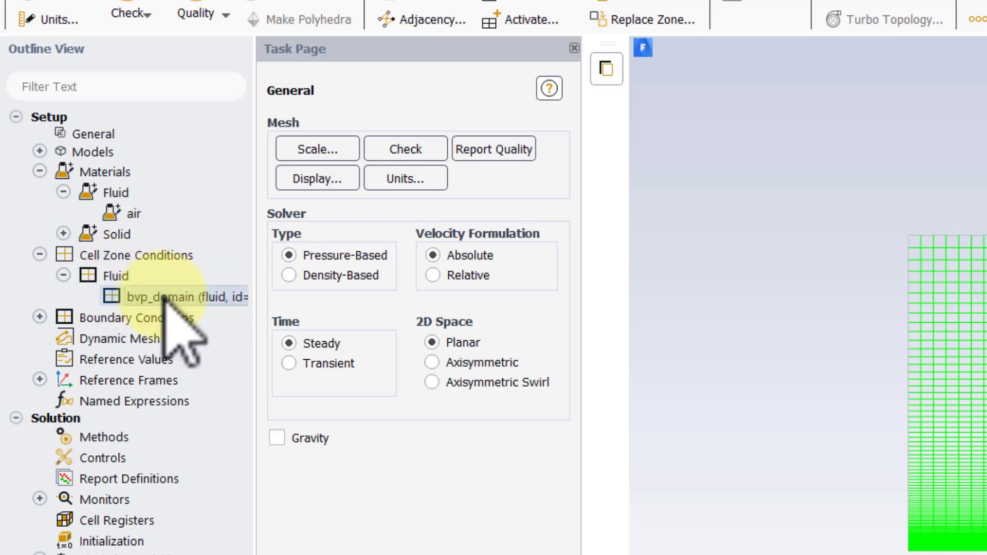
{"action": "left_click", "coordinate": [165, 297]}
{"action": "right_click", "coordinate": [165, 296]}
{"action": "left_click", "coordinate": [231, 360]}
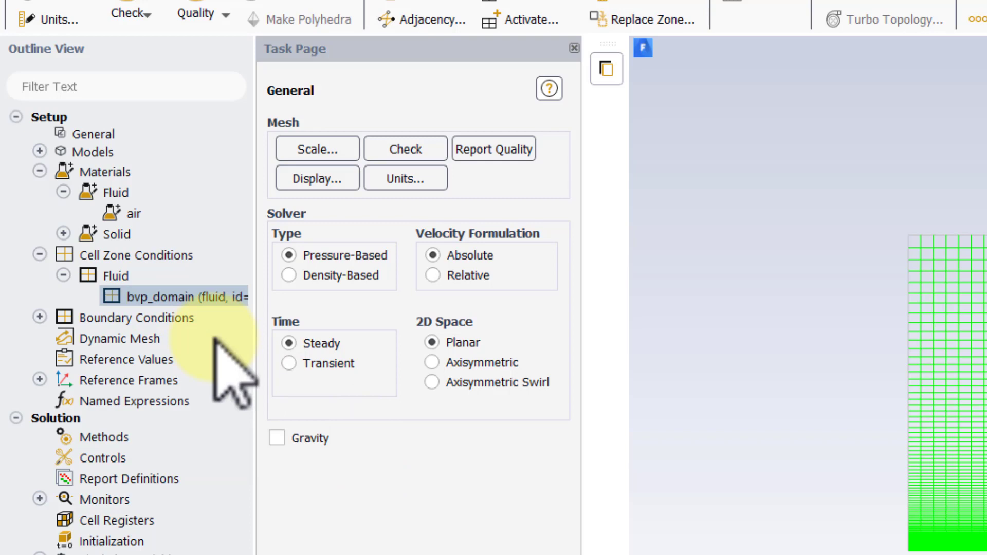
Step: Review bvp_domain's air material properties, then close the zone dialog without changes
{"action": "right_click", "coordinate": [194, 303]}
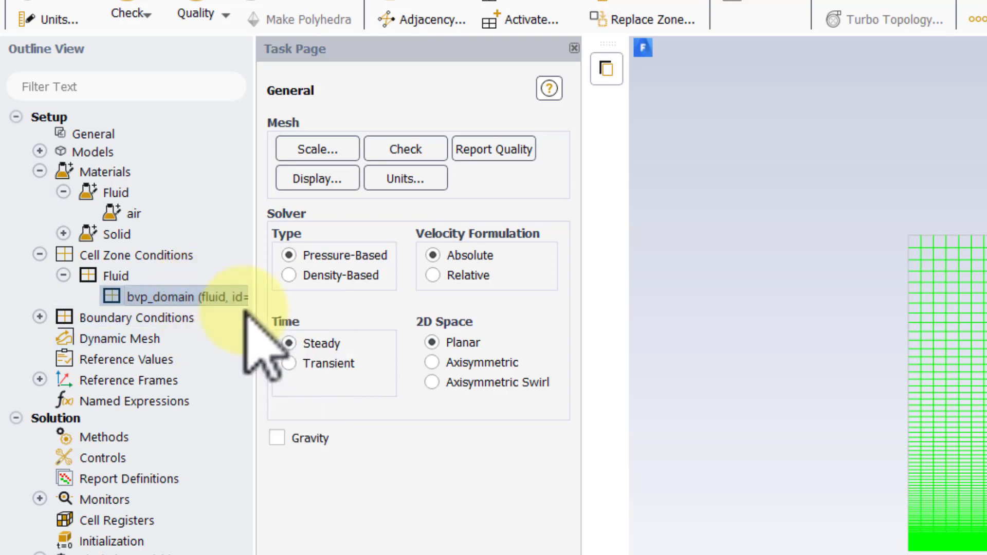
{"action": "left_click", "coordinate": [306, 326]}
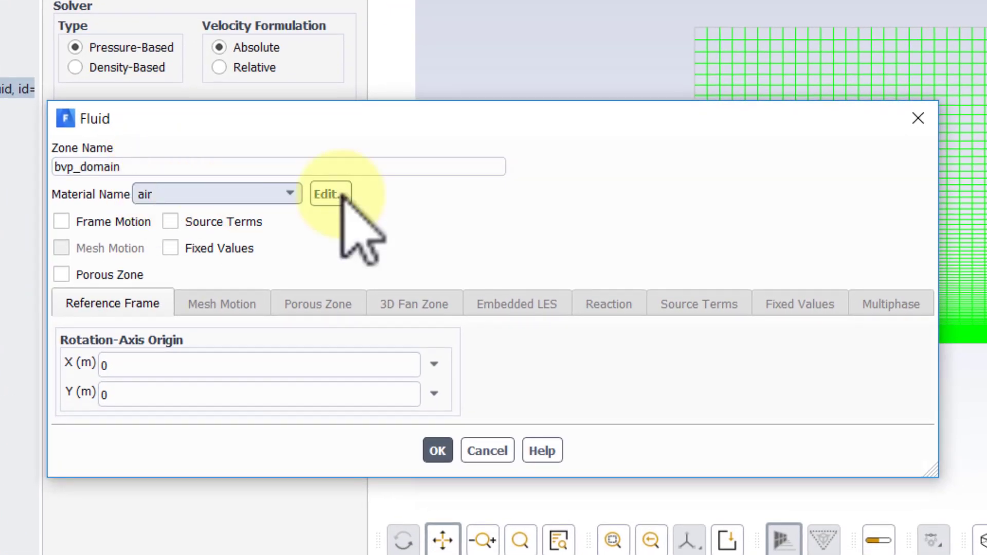
{"action": "left_click", "coordinate": [329, 194]}
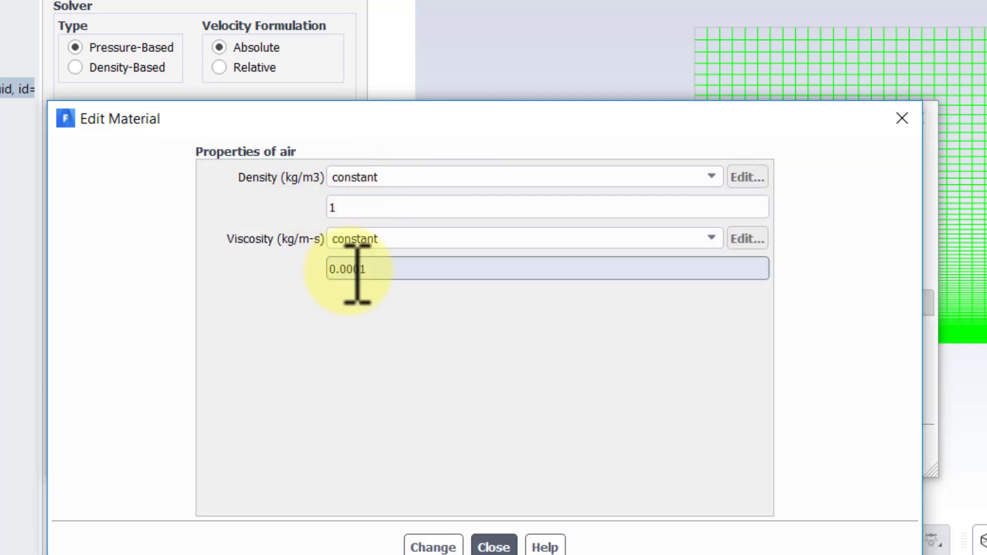
{"action": "left_click", "coordinate": [494, 548]}
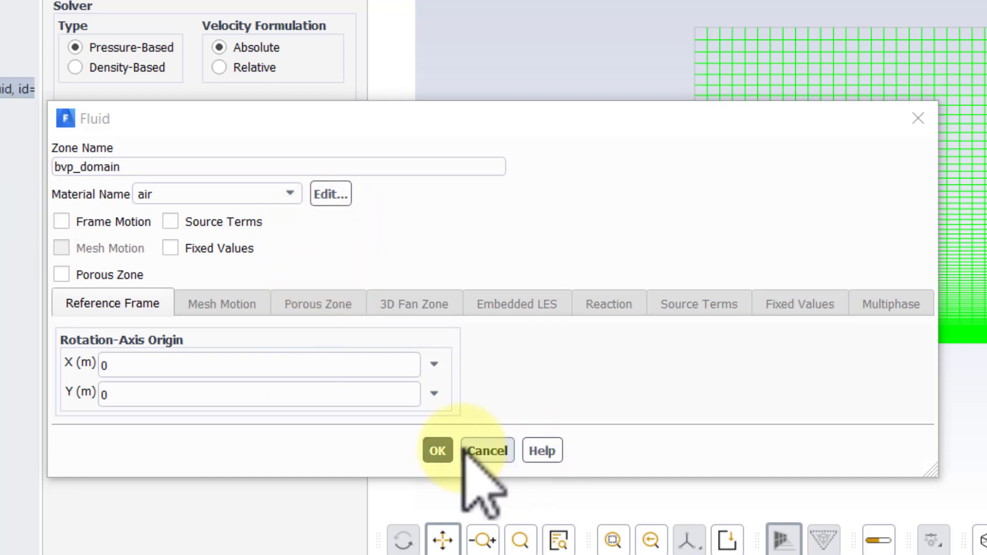
{"action": "left_click", "coordinate": [487, 451]}
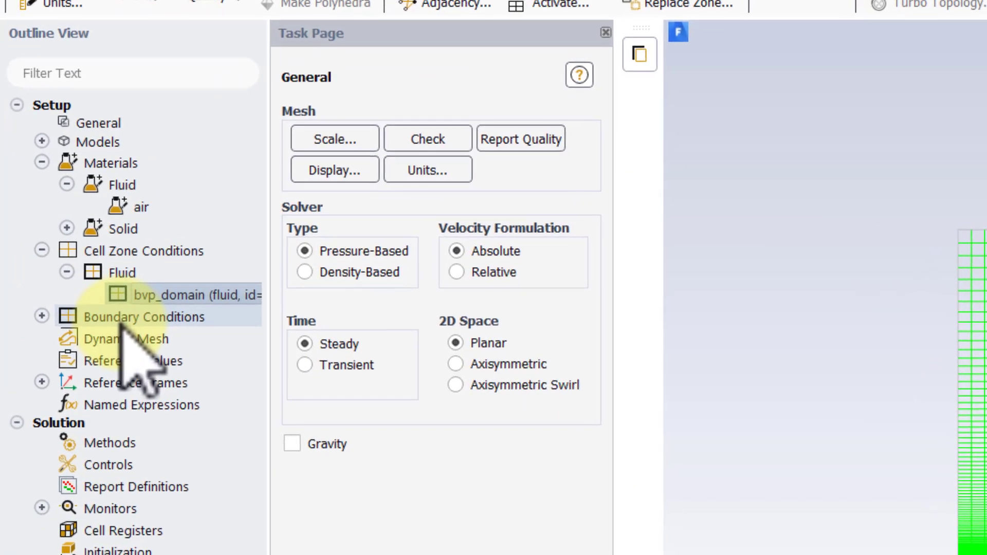
Step: Change the farfield1 boundary type to velocity-inlet
{"action": "double_click", "coordinate": [124, 318]}
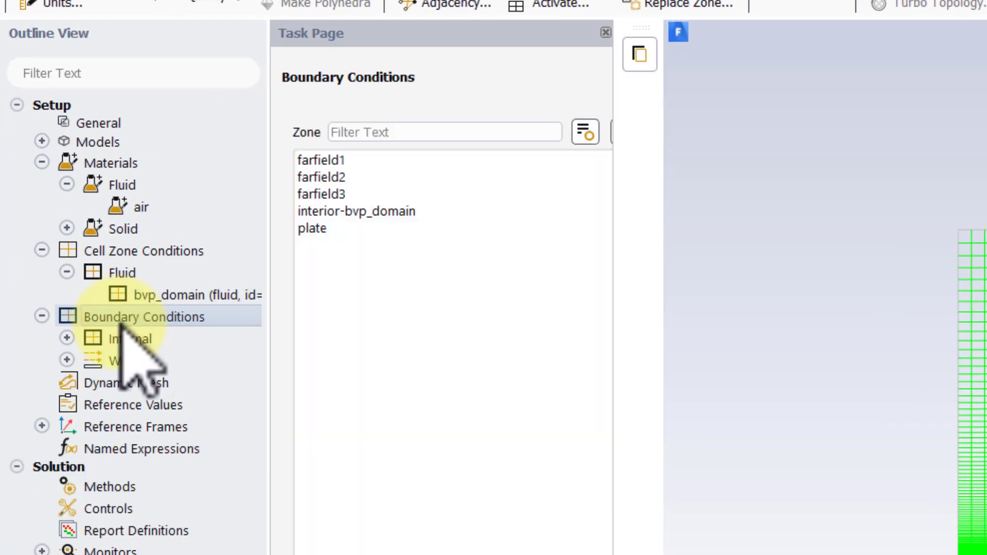
{"action": "left_click", "coordinate": [374, 159]}
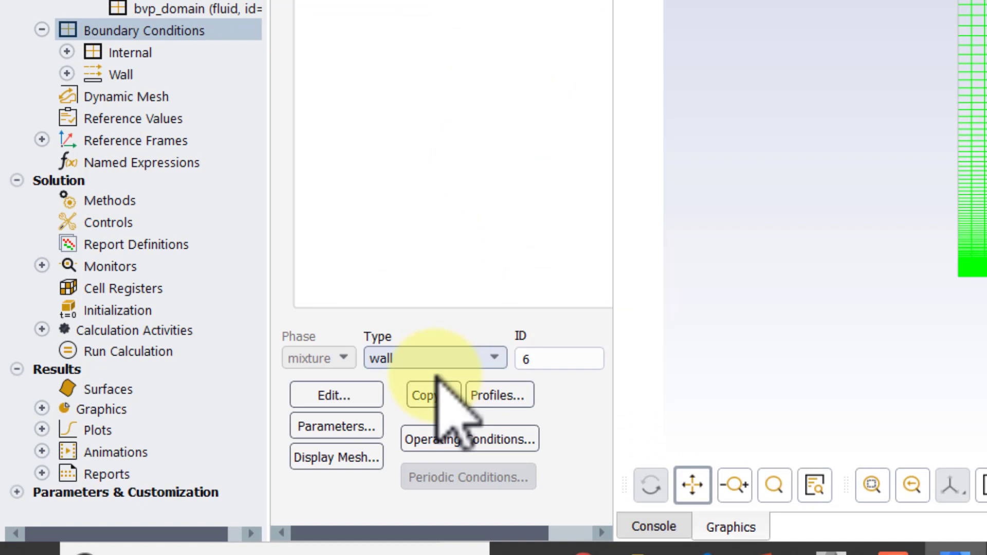
{"action": "left_click", "coordinate": [469, 355]}
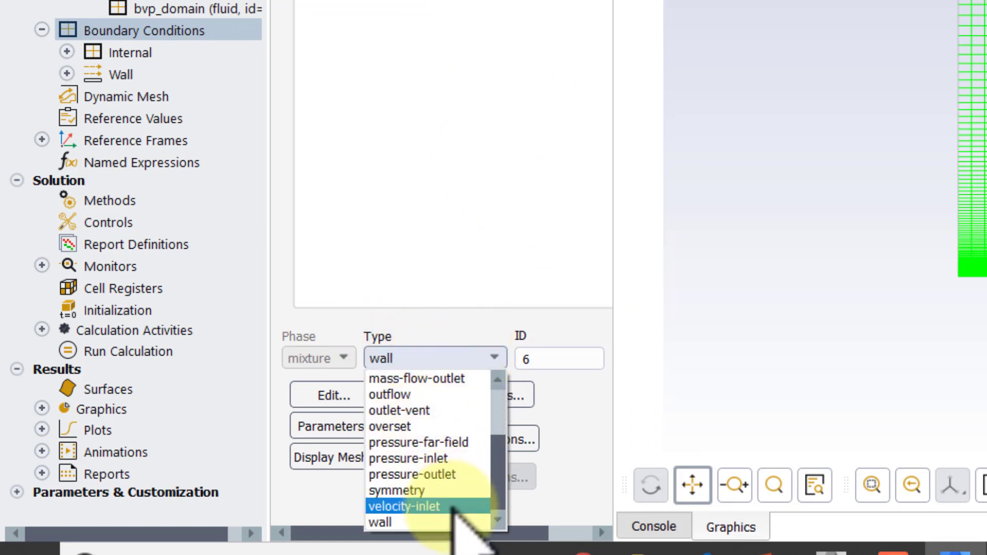
{"action": "left_click", "coordinate": [453, 508]}
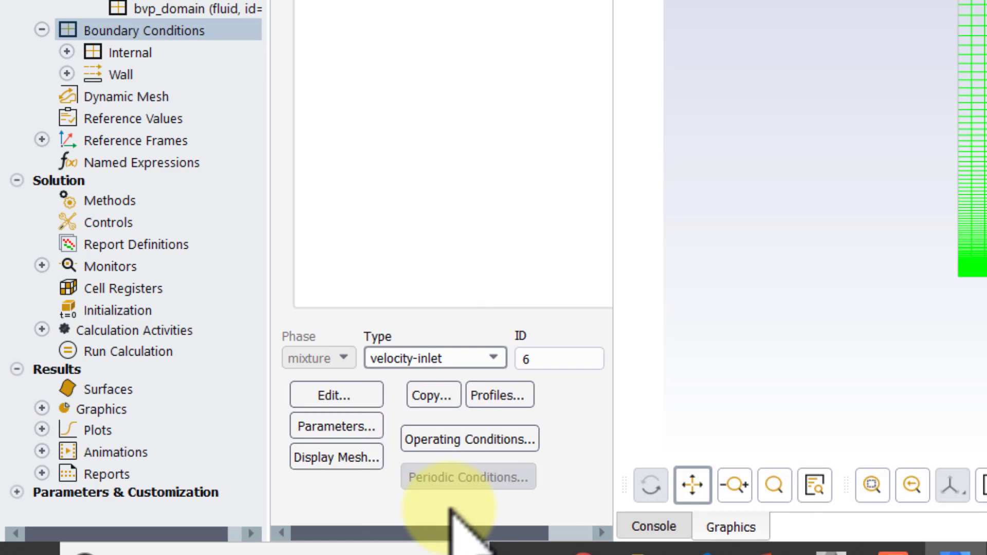
{"action": "left_click", "coordinate": [449, 508]}
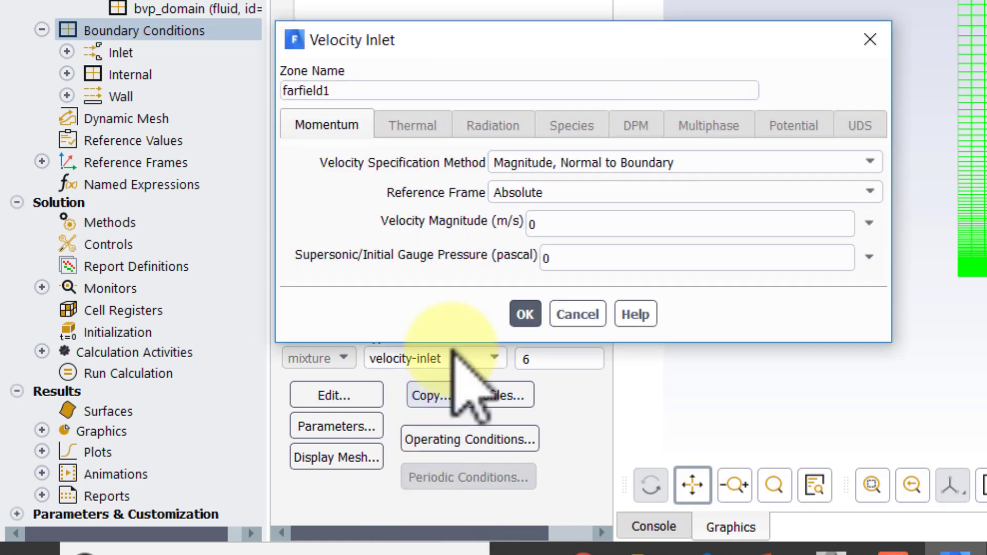
Step: Specify farfield1's velocity by Components with X-Velocity 1 and Y-Velocity 0
{"action": "left_click", "coordinate": [616, 164]}
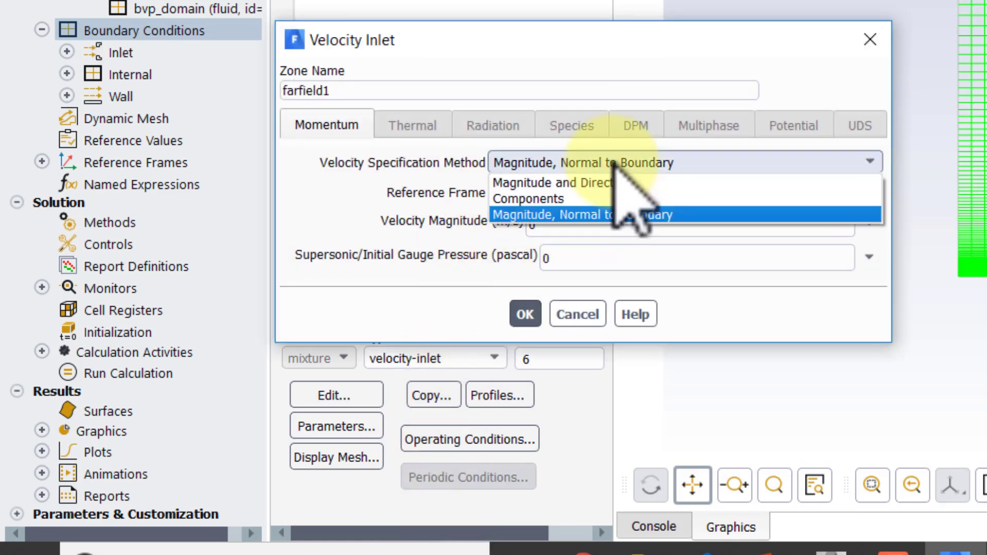
{"action": "left_click", "coordinate": [604, 199]}
{"action": "left_click", "coordinate": [562, 257]}
{"action": "left_click_drag", "start_coordinate": [562, 258], "coordinate": [506, 259]}
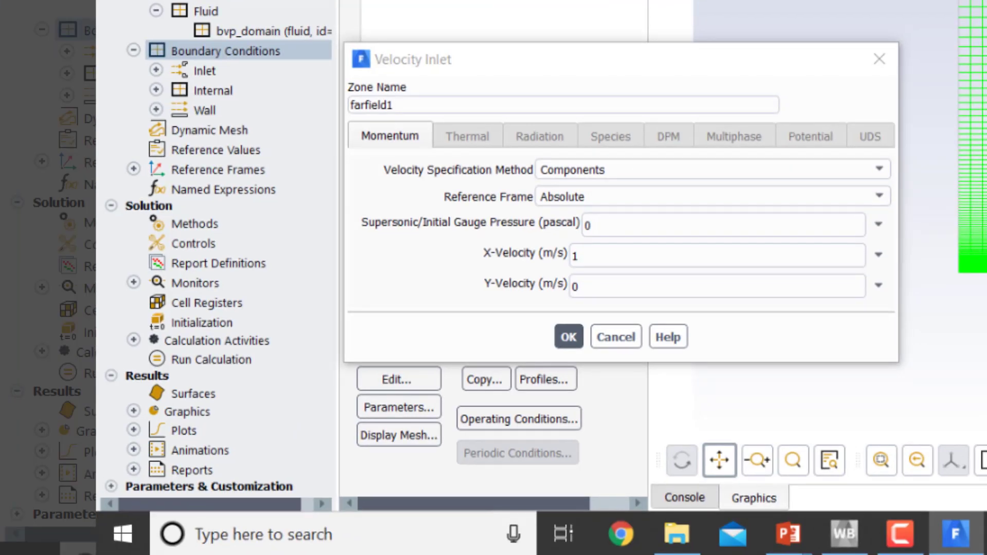
Step: Annotate the pressure label with handwritten notes and confirm farfield1's inlet settings
{"action": "left_click_drag", "start_coordinate": [380, 237], "coordinate": [413, 212]}
{"action": "mouse_move", "coordinate": [638, 236]}
{"action": "left_mouse_down"}
{"action": "mouse_move", "coordinate": [653, 212]}
{"action": "mouse_move", "coordinate": [659, 237]}
{"action": "mouse_move", "coordinate": [668, 229]}
{"action": "mouse_move", "coordinate": [690, 242]}
{"action": "mouse_move", "coordinate": [711, 242]}
{"action": "mouse_move", "coordinate": [712, 225]}
{"action": "mouse_move", "coordinate": [730, 236]}
{"action": "mouse_move", "coordinate": [773, 225]}
{"action": "mouse_move", "coordinate": [766, 264]}
{"action": "left_mouse_up"}
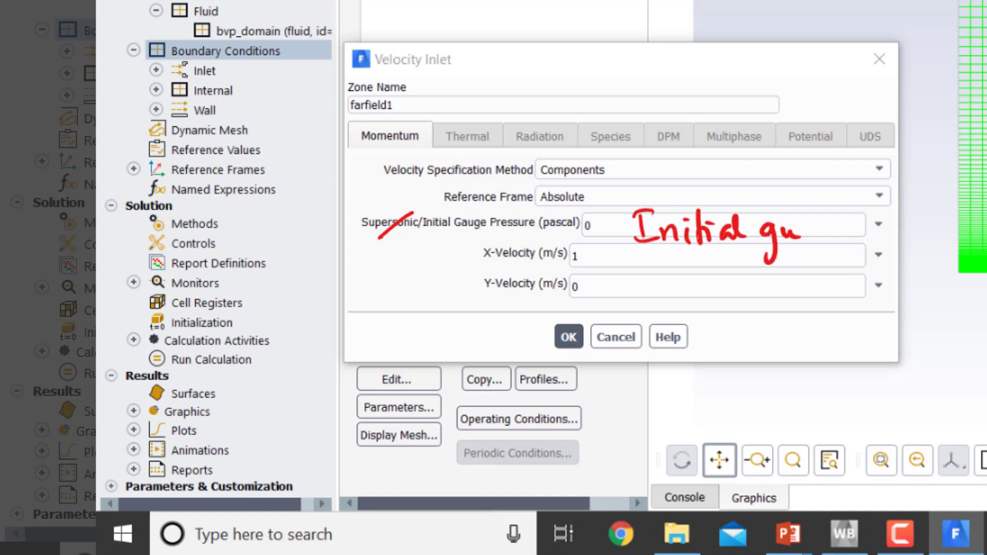
{"action": "left_click_drag", "start_coordinate": [800, 235], "coordinate": [812, 238]}
{"action": "left_click", "coordinate": [817, 227]}
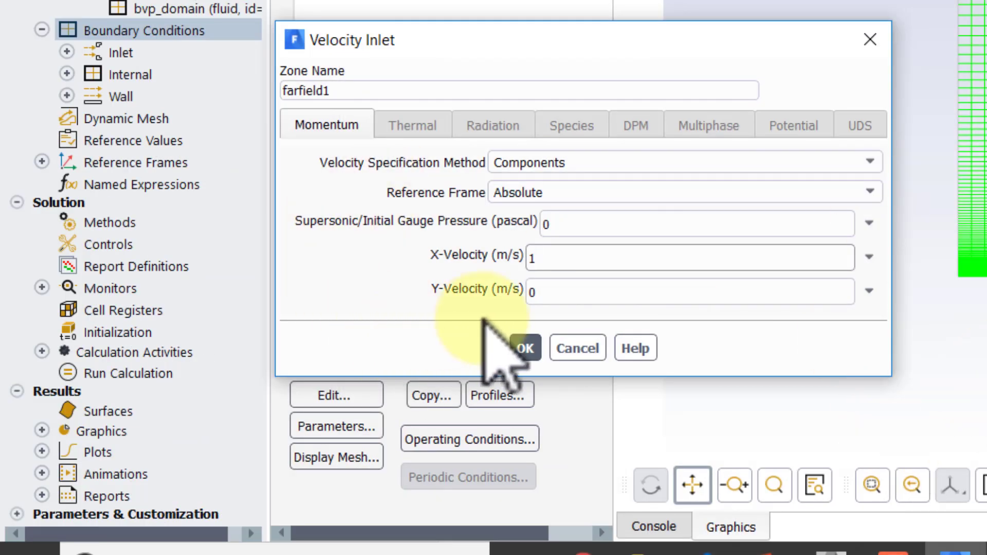
{"action": "left_click", "coordinate": [527, 347]}
{"action": "key", "text": "alt+Tab"}
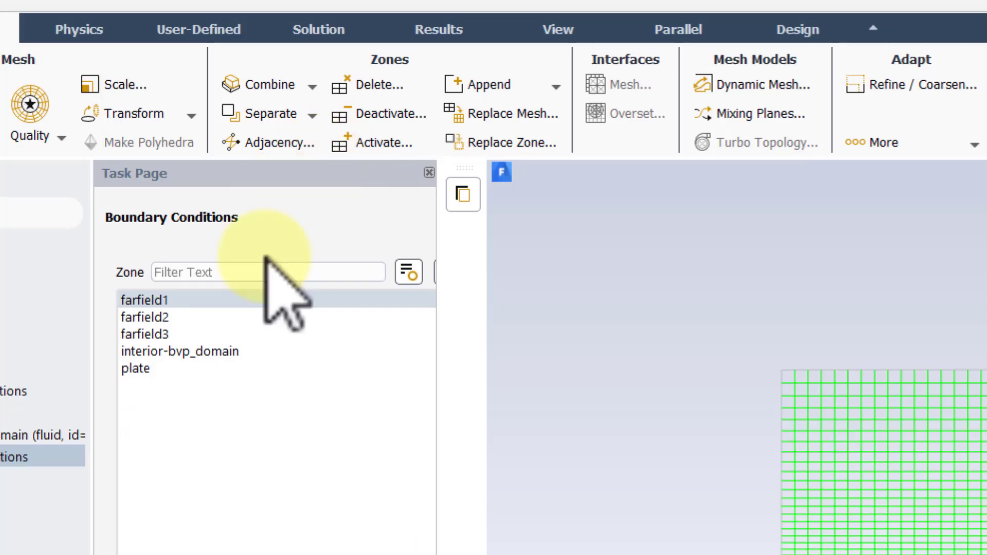
Step: Set farfield2 to velocity-inlet by Components with X-Velocity 1 and Y-Velocity 0
{"action": "left_click", "coordinate": [198, 315]}
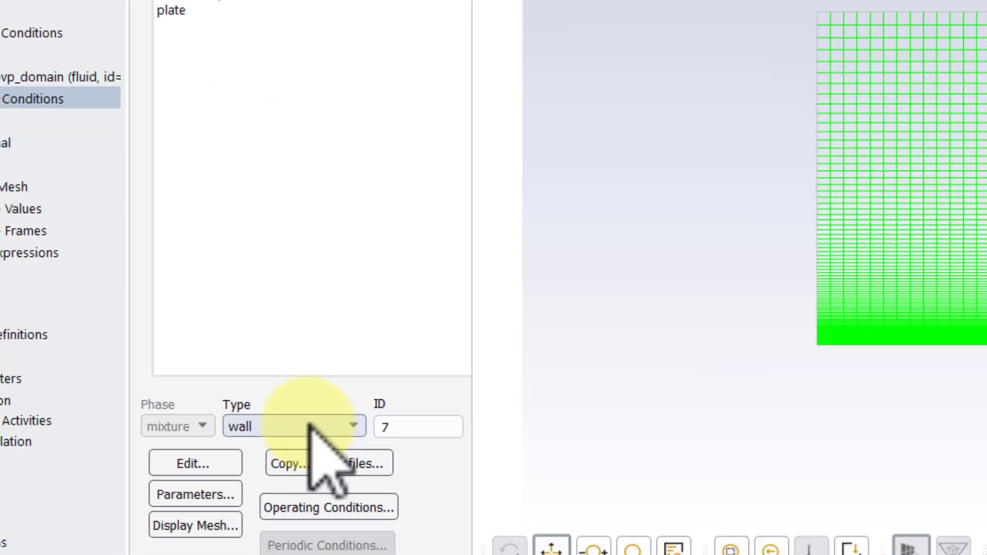
{"action": "left_click", "coordinate": [310, 424]}
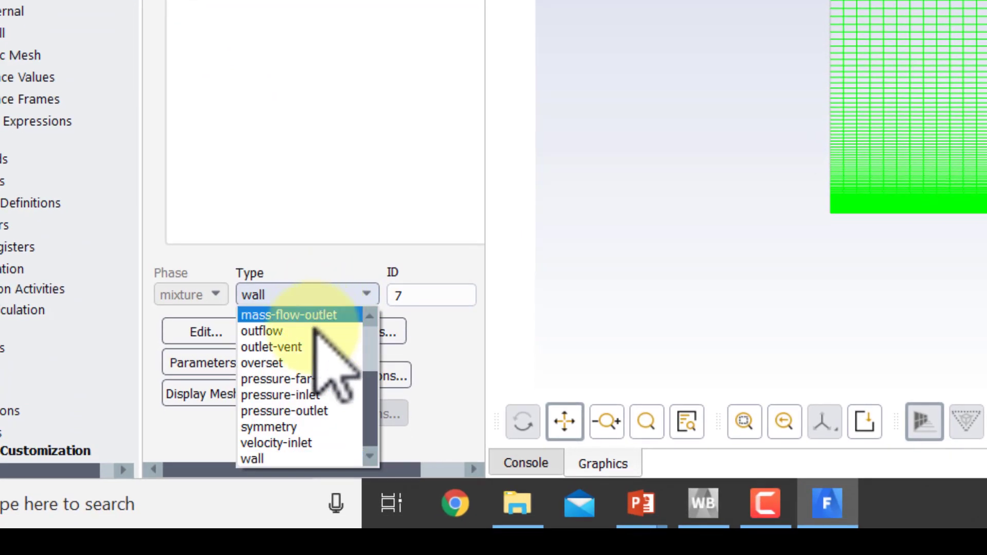
{"action": "left_click", "coordinate": [282, 443]}
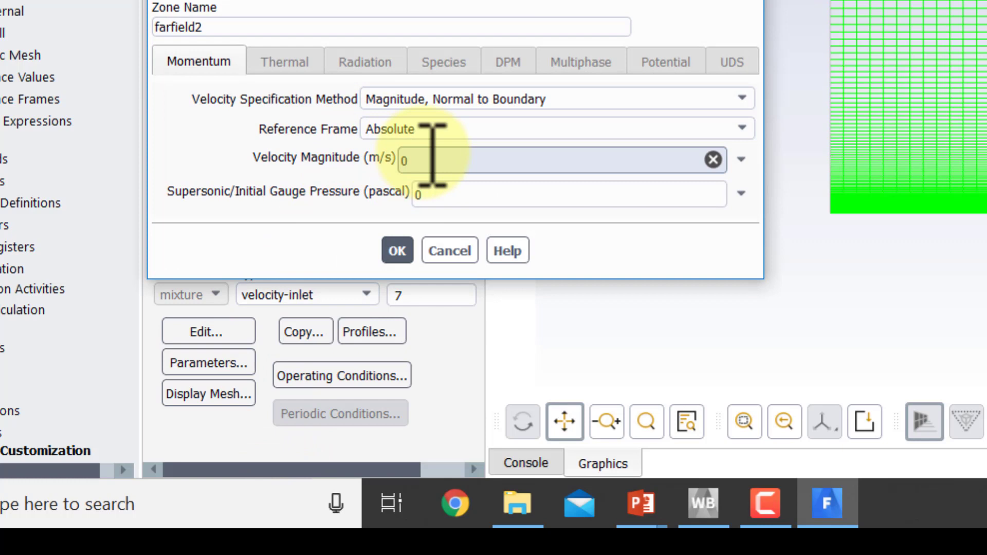
{"action": "left_click", "coordinate": [453, 105]}
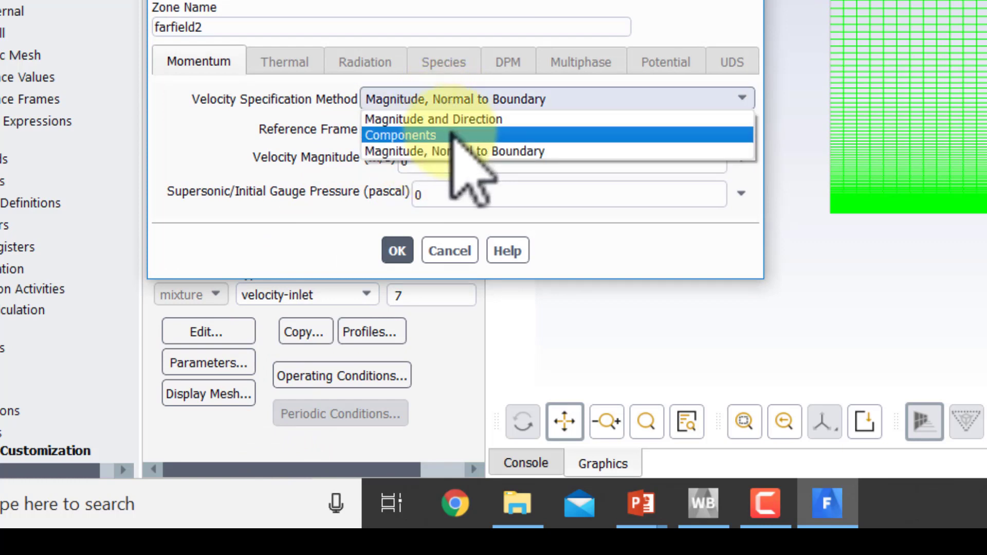
{"action": "left_click", "coordinate": [454, 134]}
{"action": "left_click_drag", "start_coordinate": [441, 194], "coordinate": [358, 201]}
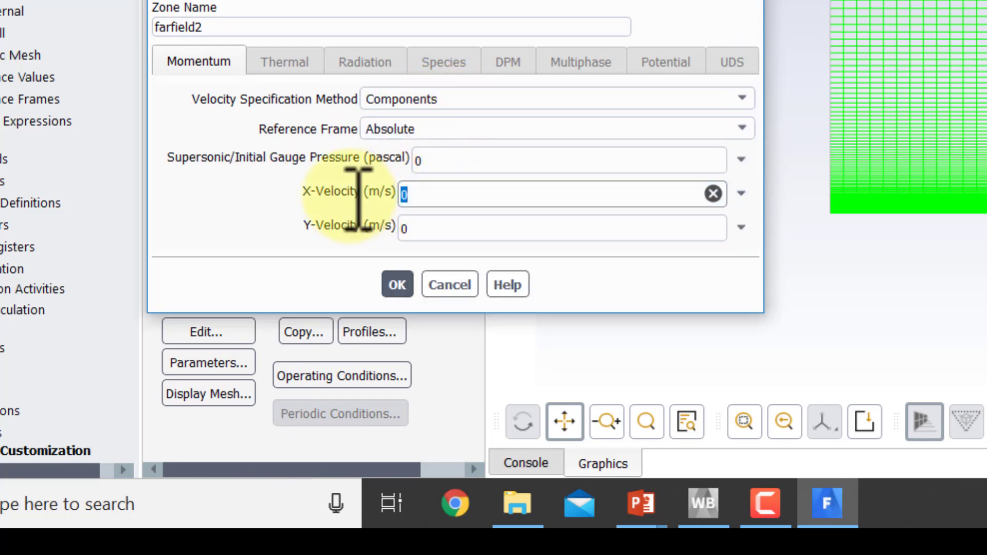
{"action": "type", "text": "1"}
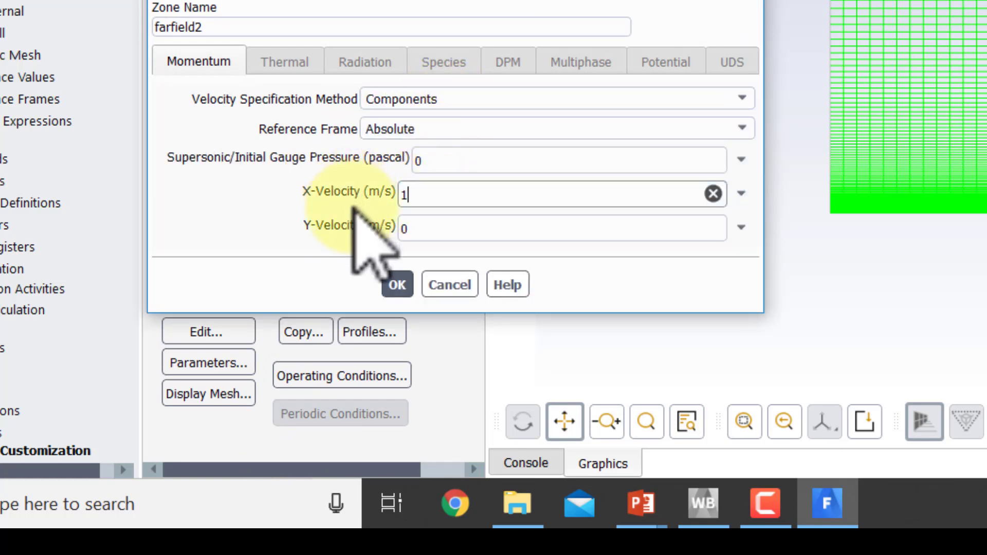
{"action": "left_click", "coordinate": [397, 285]}
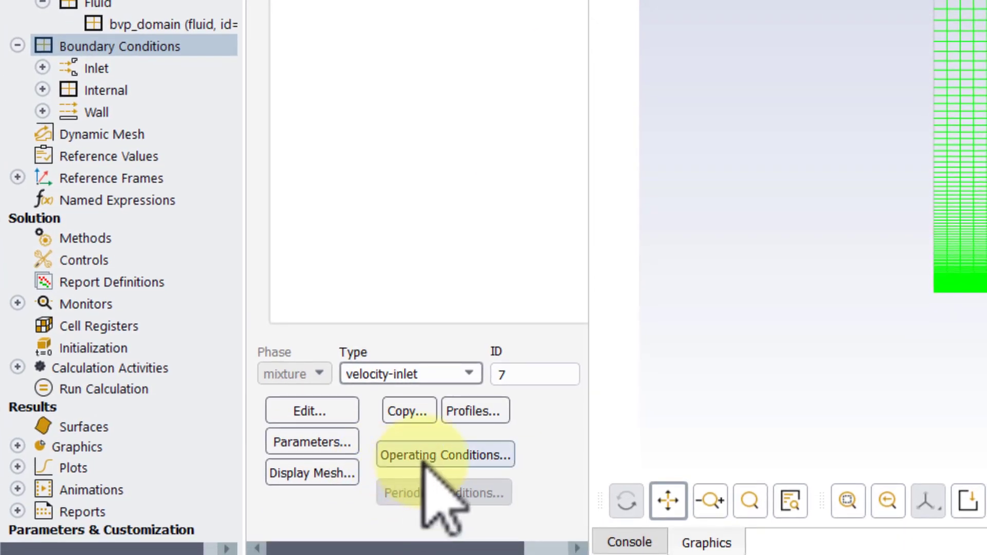
Step: Accept operating conditions at 101325 Pa with gravity off, then select farfield3
{"action": "left_click", "coordinate": [426, 455]}
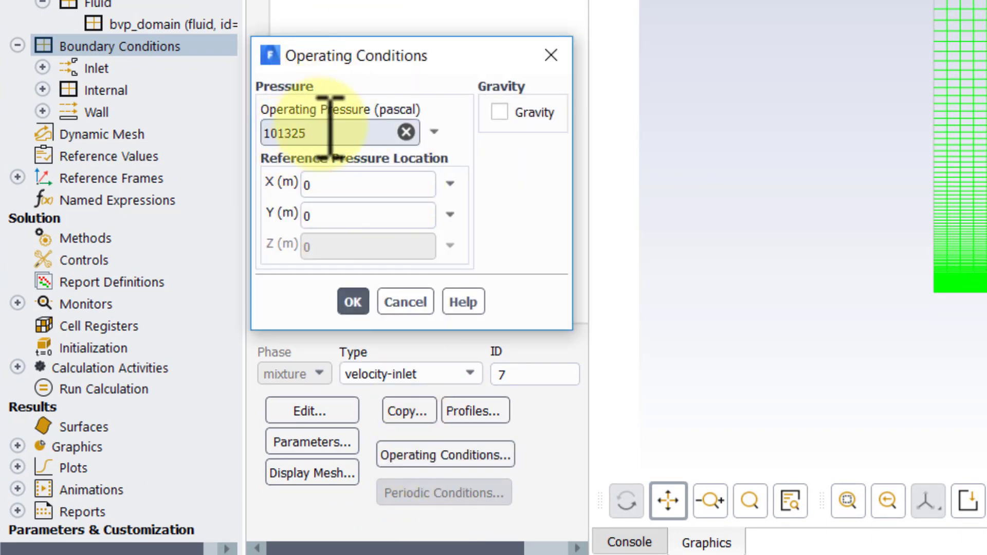
{"action": "left_click", "coordinate": [353, 302]}
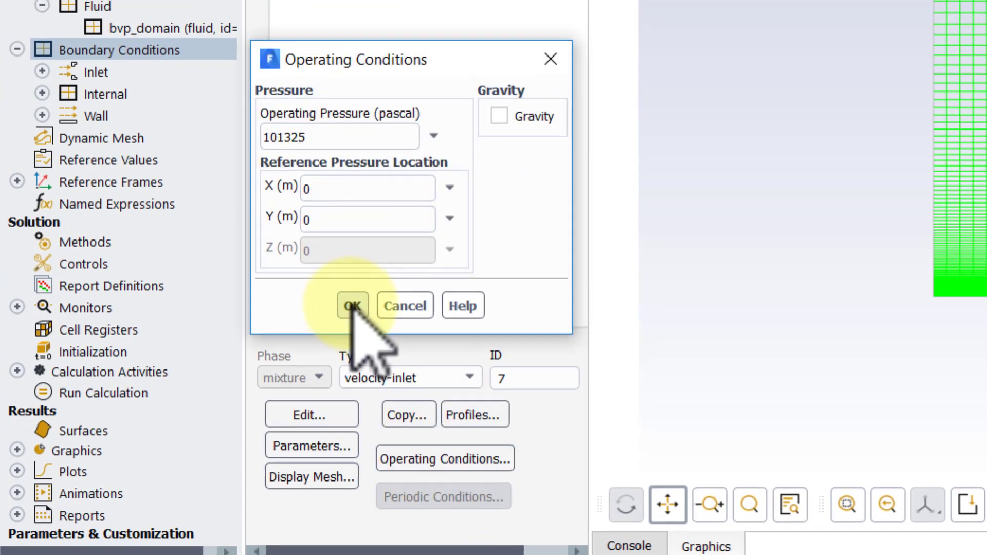
{"action": "left_click", "coordinate": [303, 56]}
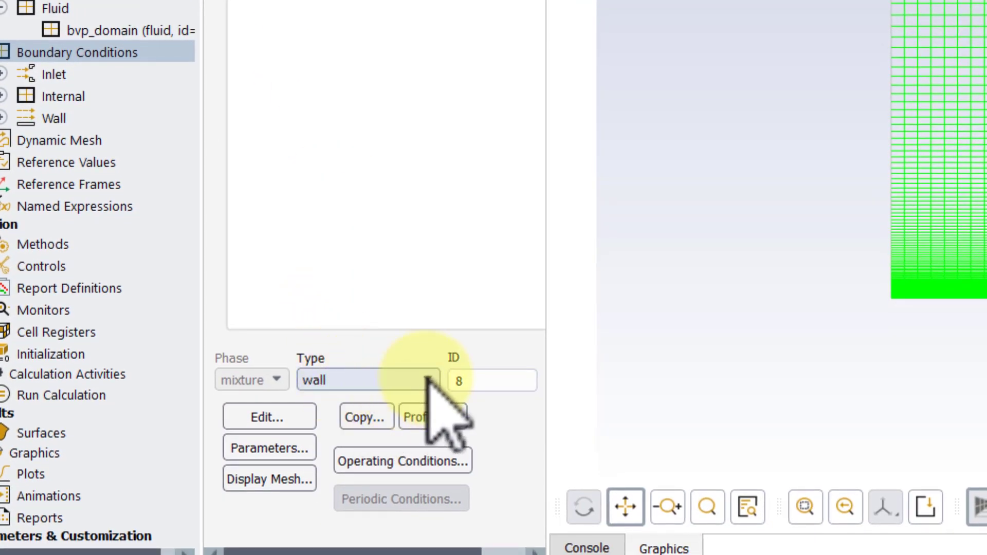
Step: Change farfield3's boundary type from wall to pressure-outlet and accept 0 Pa gauge pressure
{"action": "left_click", "coordinate": [428, 380]}
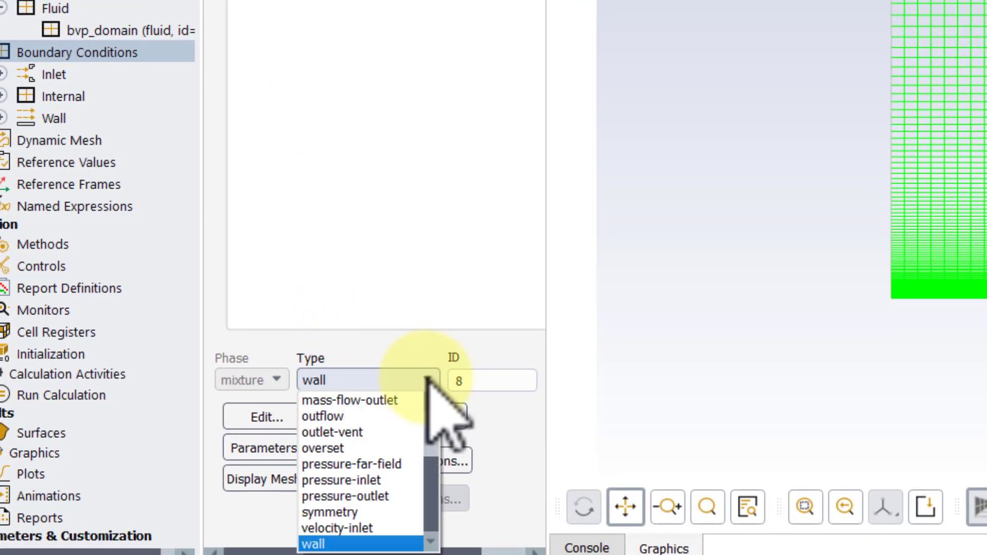
{"action": "left_click", "coordinate": [383, 497]}
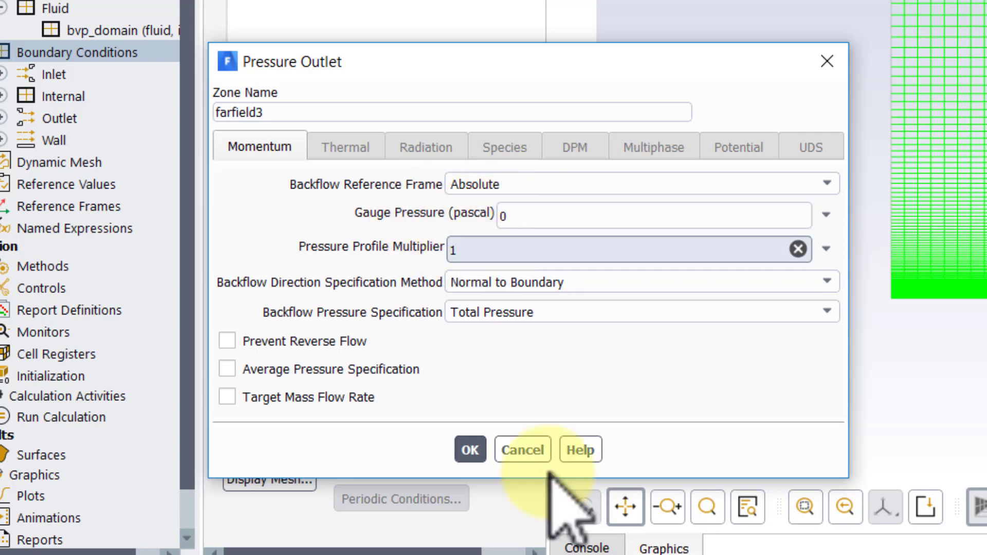
{"action": "left_click", "coordinate": [468, 450]}
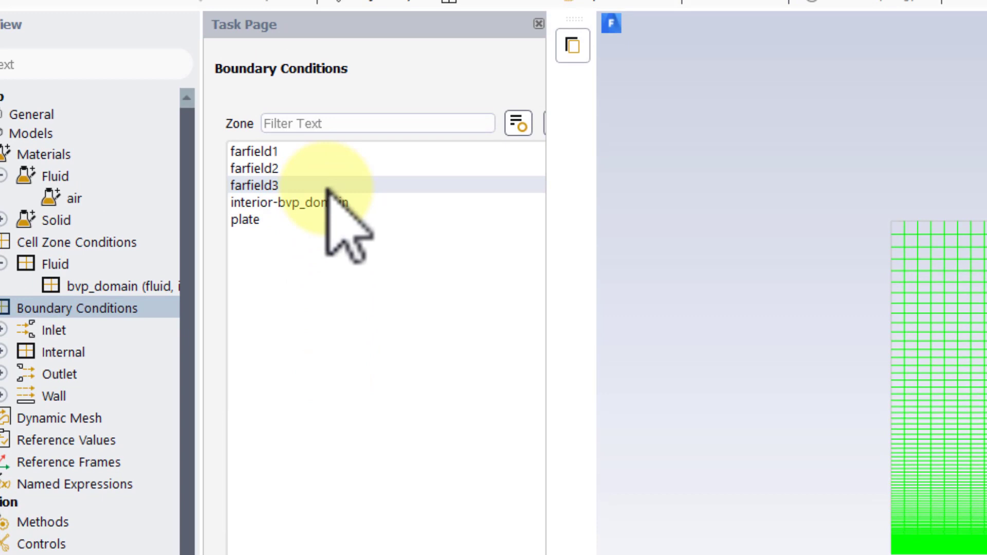
Step: Confirm the plate zone as a Stationary Wall with No Slip, then save the project
{"action": "left_click", "coordinate": [324, 31]}
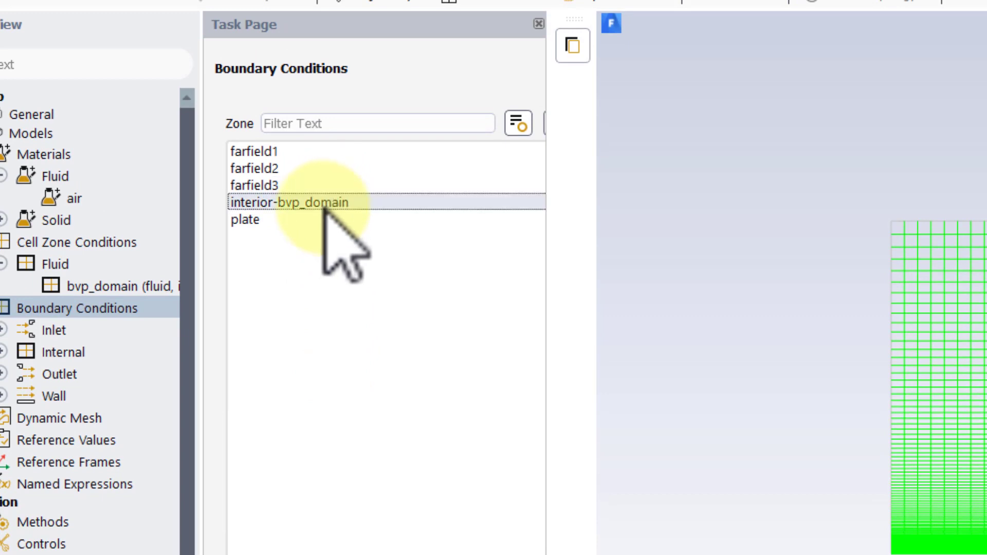
{"action": "left_click", "coordinate": [254, 223]}
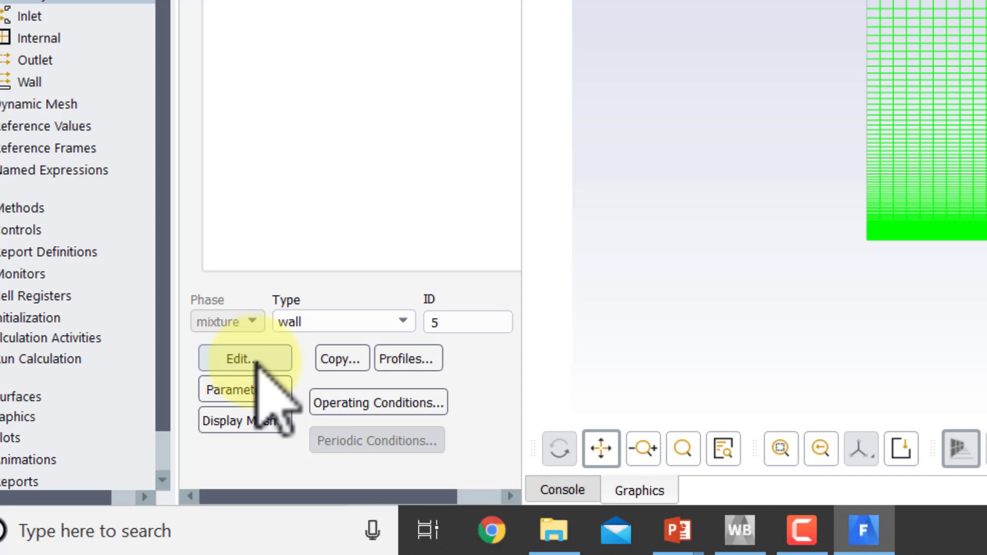
{"action": "left_click", "coordinate": [256, 362]}
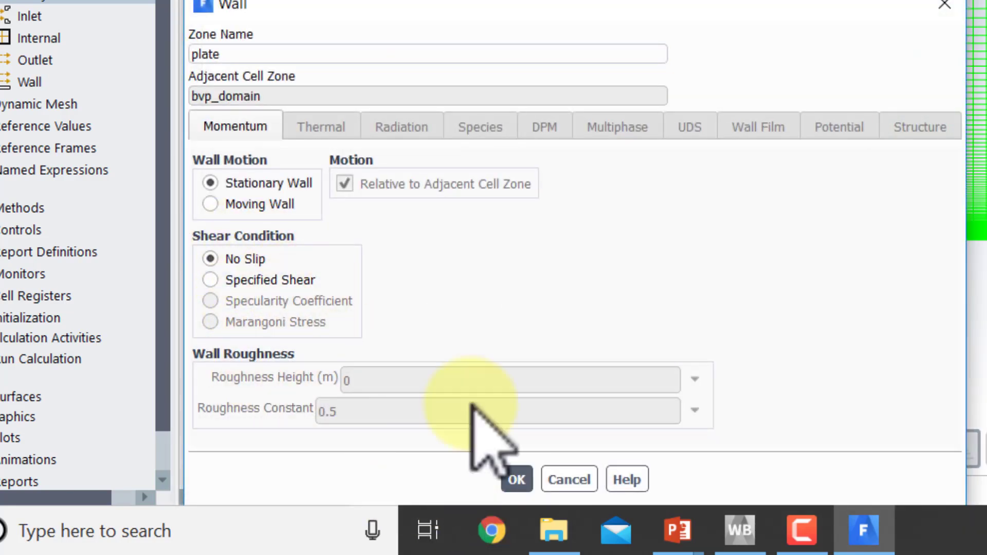
{"action": "left_click", "coordinate": [513, 477]}
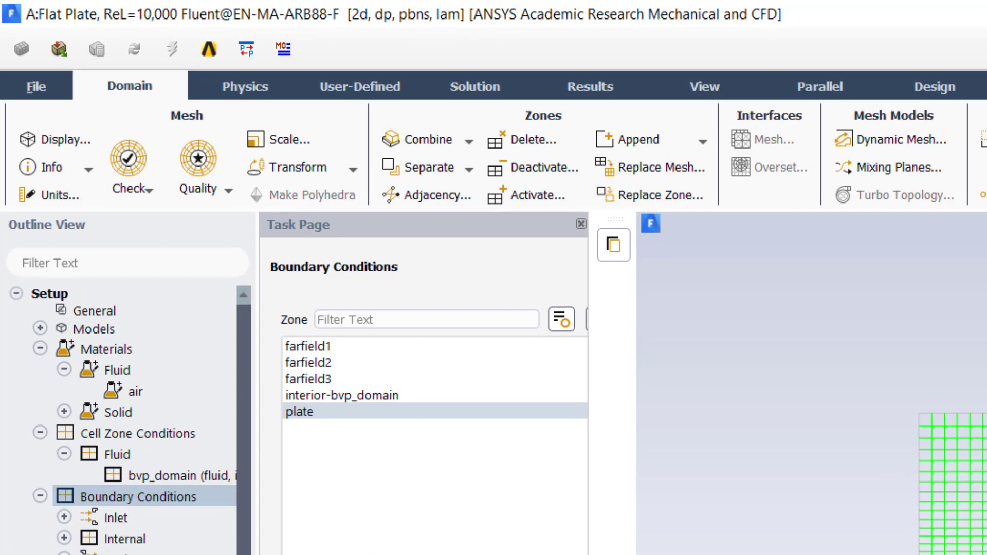
{"action": "left_click", "coordinate": [41, 87]}
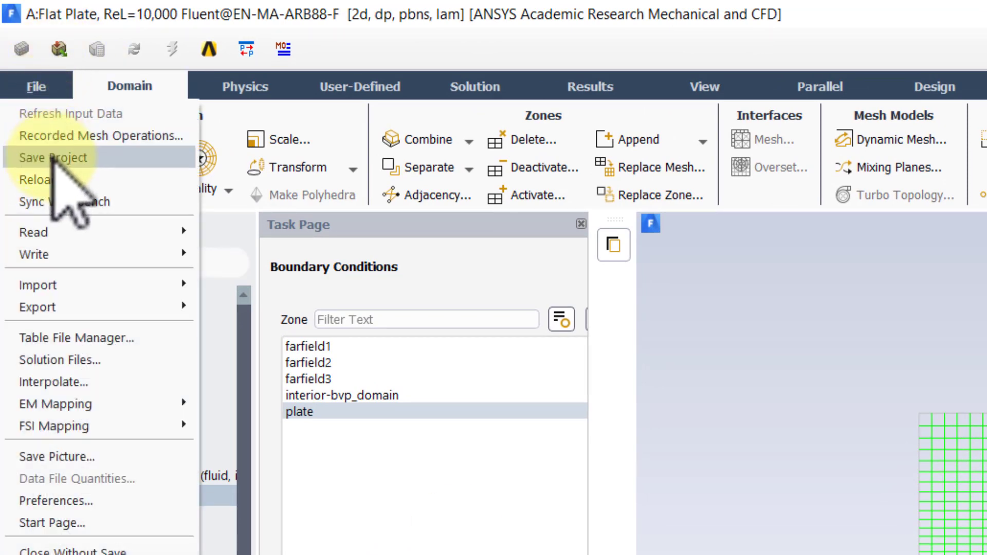
{"action": "left_click", "coordinate": [53, 157]}
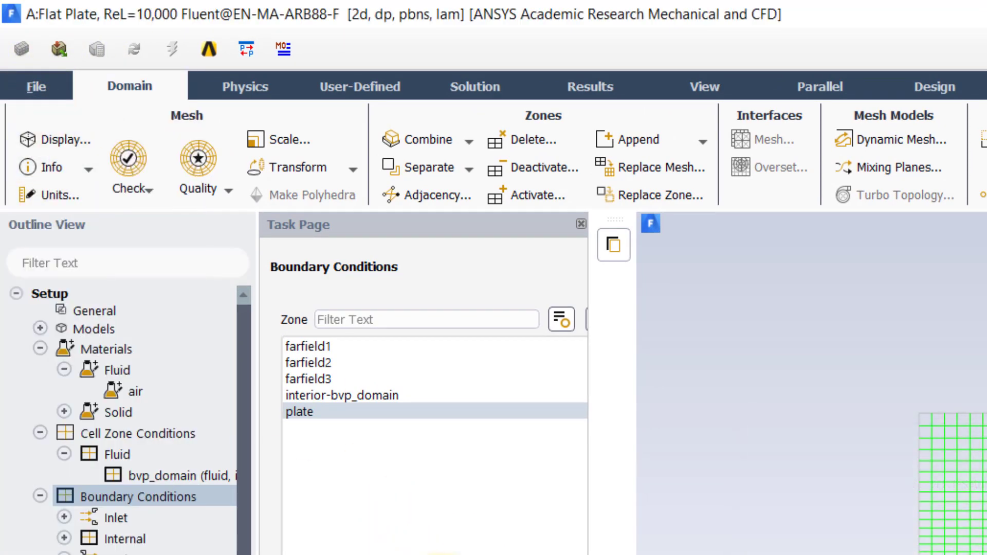